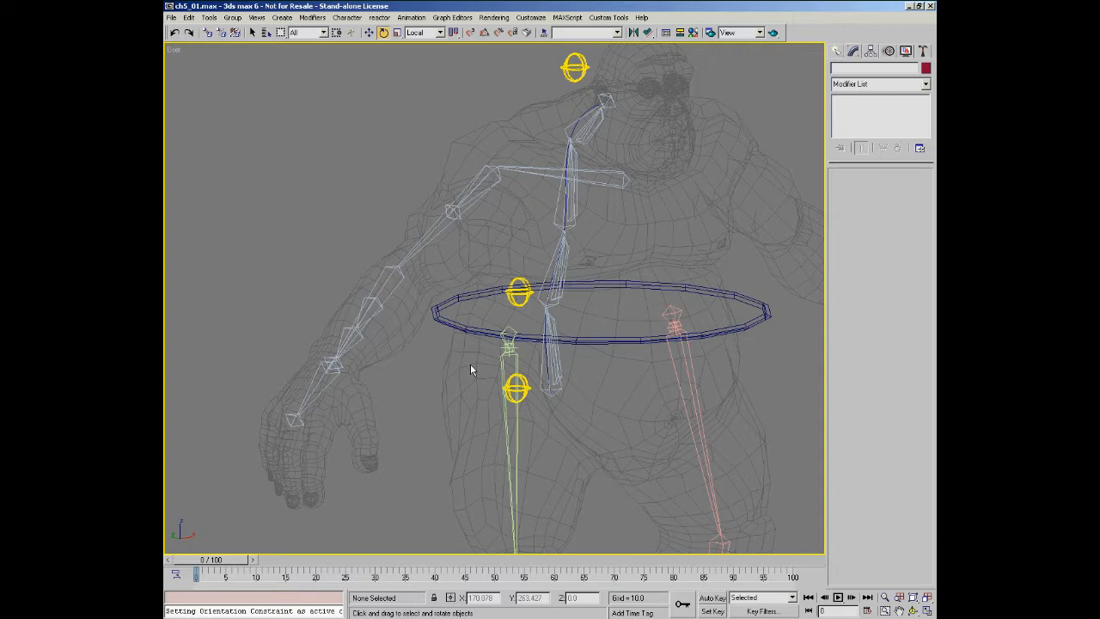
In the front view, create a sphere control beside the character's right forearm, above the wrist.
{"action": "key", "text": "f"}
{"action": "key", "text": "z"}
{"action": "middle_click_drag", "start_coordinate": [408, 278], "coordinate": [474, 284]}
{"action": "key", "text": "alt+z"}
{"action": "left_click_drag", "start_coordinate": [364, 238], "coordinate": [371, 217]}
{"action": "middle_click_drag", "start_coordinate": [371, 218], "coordinate": [396, 264], "text": "ctrl+alt"}
{"action": "right_click", "coordinate": [407, 361], "text": "ctrl"}
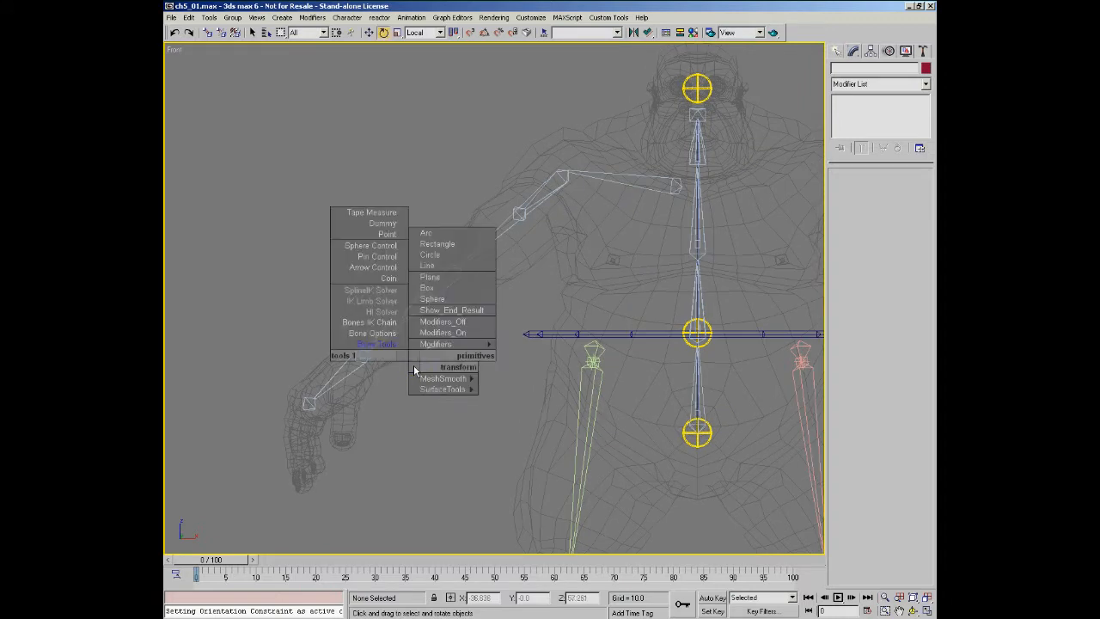
{"action": "left_click", "coordinate": [382, 247]}
{"action": "left_click_drag", "start_coordinate": [351, 277], "coordinate": [349, 312]}
{"action": "right_click", "coordinate": [427, 341]}
{"action": "left_click", "coordinate": [472, 361]}
Align the sphere control to Bone09 at the wrist, matching pivot position and orientation on the X, Y and Z axes.
{"action": "middle_click_drag", "start_coordinate": [472, 354], "coordinate": [467, 303], "text": "alt"}
{"action": "middle_click_drag", "start_coordinate": [371, 279], "coordinate": [371, 228], "text": "ctrl+alt"}
{"action": "middle_click_drag", "start_coordinate": [427, 332], "coordinate": [471, 318], "text": "alt"}
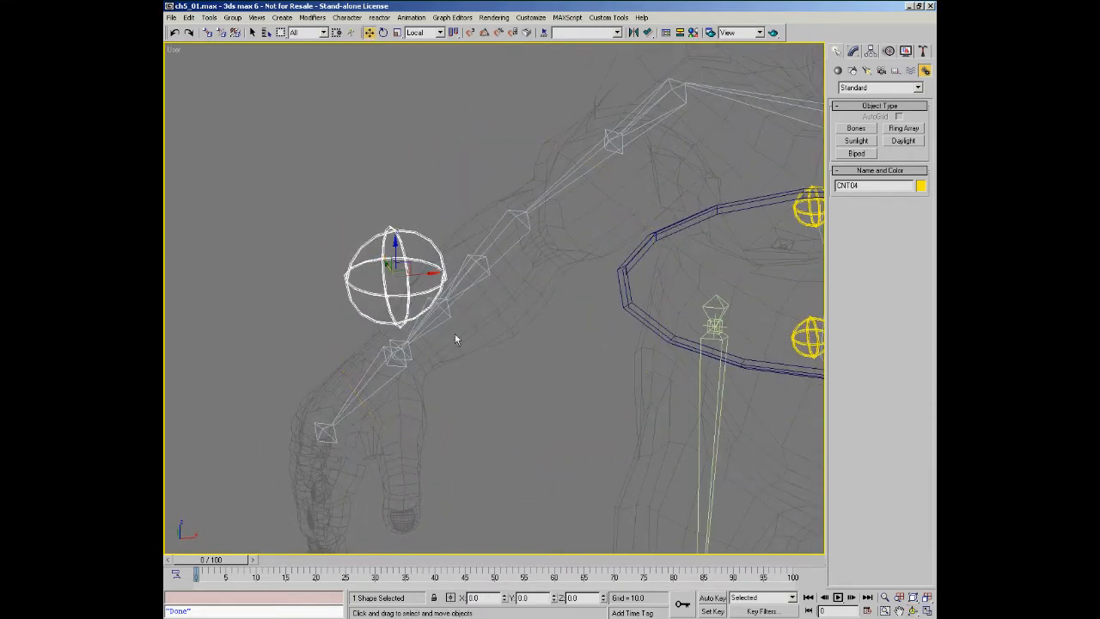
{"action": "middle_click_drag", "start_coordinate": [395, 366], "coordinate": [395, 353], "text": "ctrl+alt"}
{"action": "right_click", "coordinate": [474, 371]}
{"action": "left_click", "coordinate": [490, 351]}
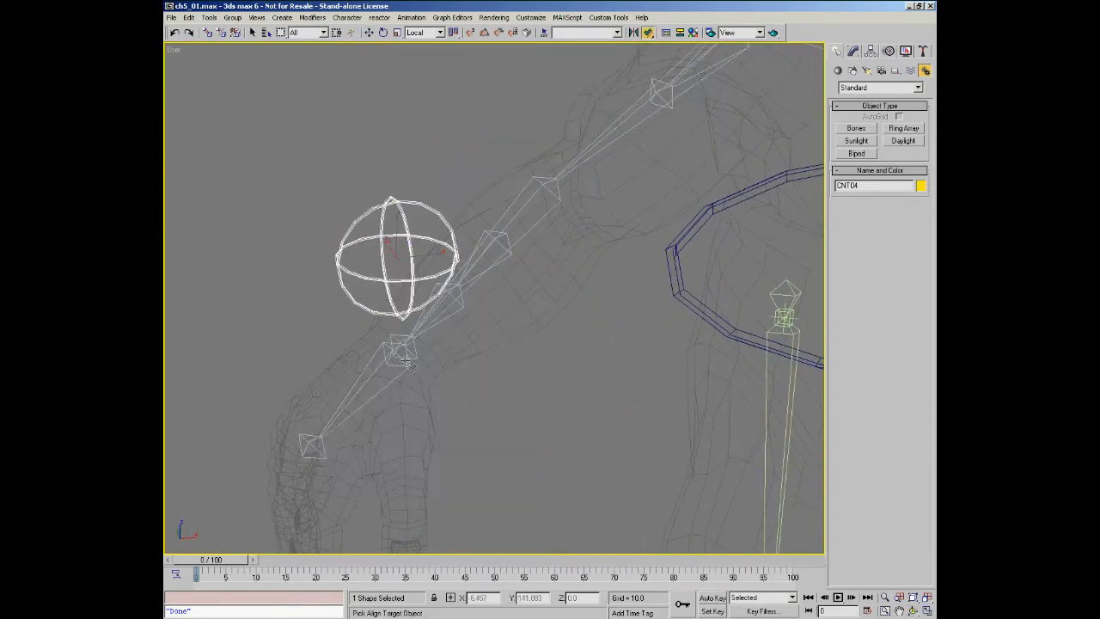
{"action": "left_click", "coordinate": [402, 369]}
{"action": "left_click", "coordinate": [477, 246]}
{"action": "left_click", "coordinate": [518, 246]}
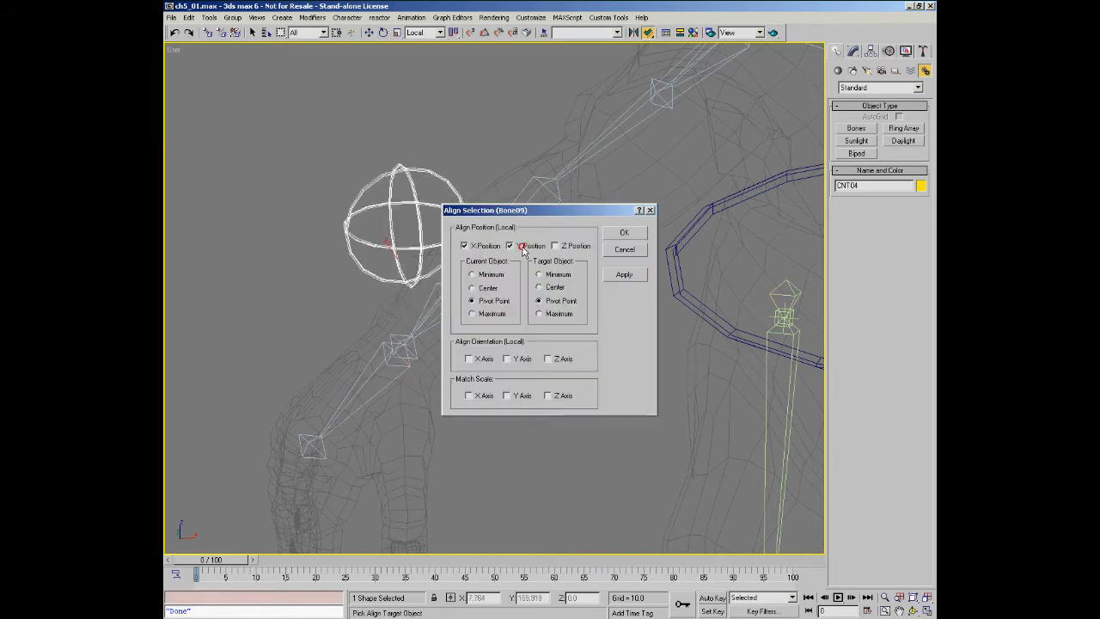
{"action": "left_click", "coordinate": [563, 246]}
{"action": "left_click", "coordinate": [486, 359]}
{"action": "left_click", "coordinate": [518, 359]}
{"action": "left_click", "coordinate": [562, 359]}
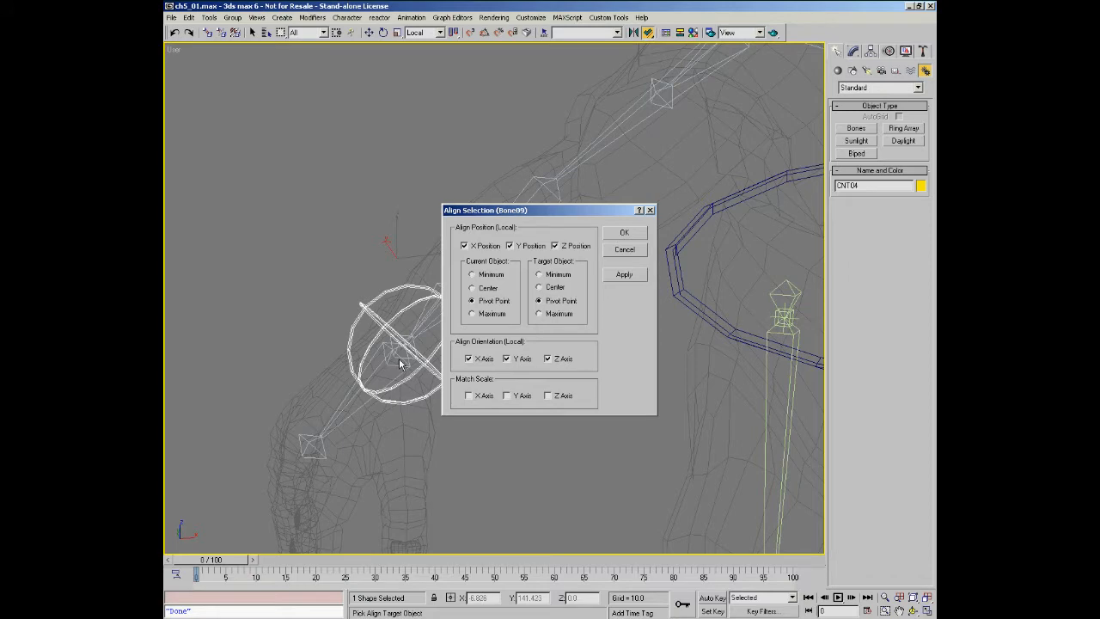
{"action": "left_click", "coordinate": [624, 233]}
Try moving and rotating the wrist sphere control, cancelling each transform.
{"action": "middle_click_drag", "start_coordinate": [504, 314], "coordinate": [464, 331], "text": "alt"}
{"action": "right_click", "coordinate": [464, 331]}
{"action": "right_click", "coordinate": [468, 370]}
{"action": "left_click", "coordinate": [494, 387]}
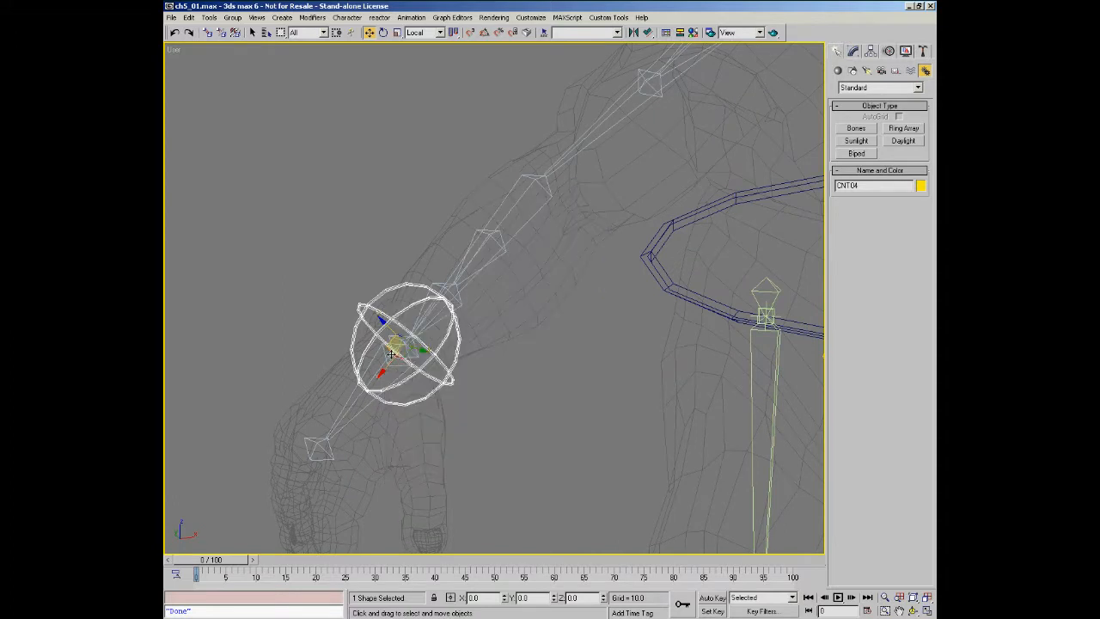
{"action": "left_click_drag", "start_coordinate": [386, 349], "coordinate": [427, 265]}
{"action": "right_click", "coordinate": [427, 265]}
{"action": "right_click", "coordinate": [419, 366]}
{"action": "left_click", "coordinate": [441, 396]}
{"action": "left_click_drag", "start_coordinate": [389, 345], "coordinate": [410, 364]}
{"action": "right_click", "coordinate": [410, 363]}
Select the right clavicle bone in the left view and try rotating it, cancelling the rotation.
{"action": "middle_click_drag", "start_coordinate": [491, 353], "coordinate": [402, 381]}
{"action": "scroll", "coordinate": [421, 374], "scroll_direction": "down", "scroll_amount": 3}
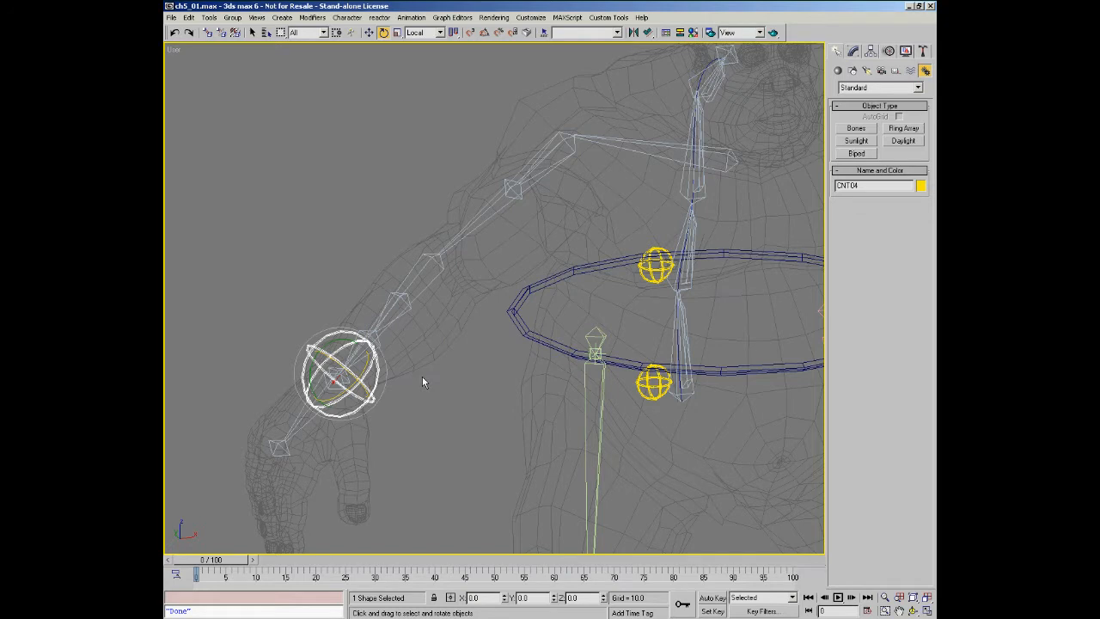
{"action": "key", "text": "l"}
{"action": "middle_click_drag", "start_coordinate": [491, 241], "coordinate": [446, 262]}
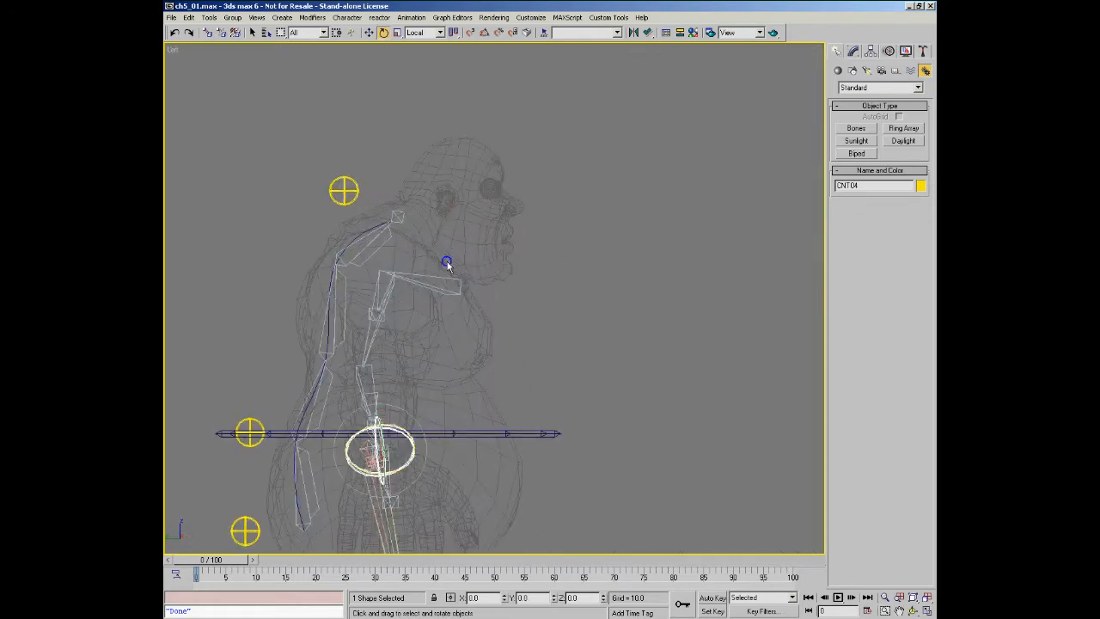
{"action": "left_click", "coordinate": [455, 293]}
{"action": "mouse_move", "coordinate": [443, 268]}
{"action": "left_mouse_down"}
{"action": "mouse_move", "coordinate": [444, 291]}
{"action": "mouse_move", "coordinate": [458, 270]}
{"action": "left_mouse_up"}
{"action": "right_click", "coordinate": [458, 270]}
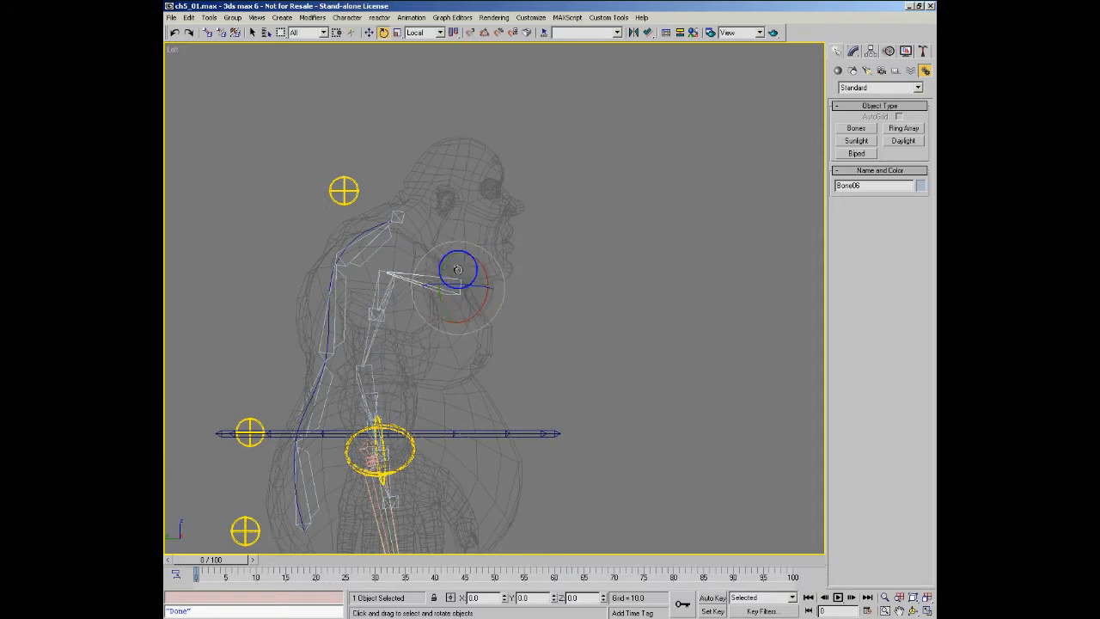
Create a pin control in the left view, starting at the clavicle bone's base and extending forward from the chest.
{"action": "right_click", "coordinate": [541, 349]}
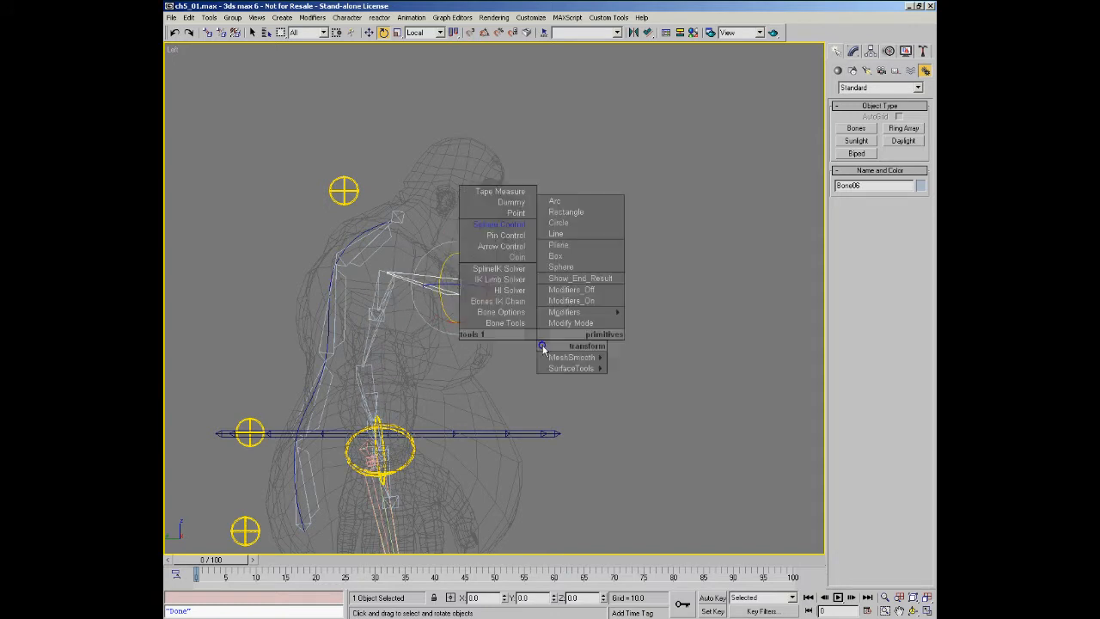
{"action": "left_click", "coordinate": [503, 237]}
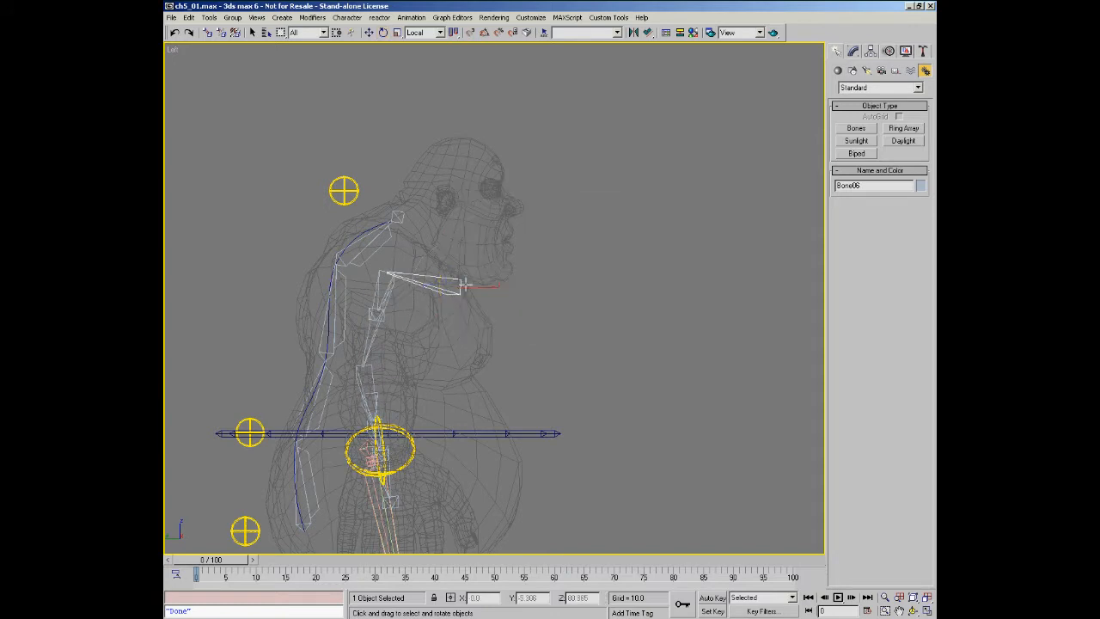
{"action": "left_click", "coordinate": [525, 280]}
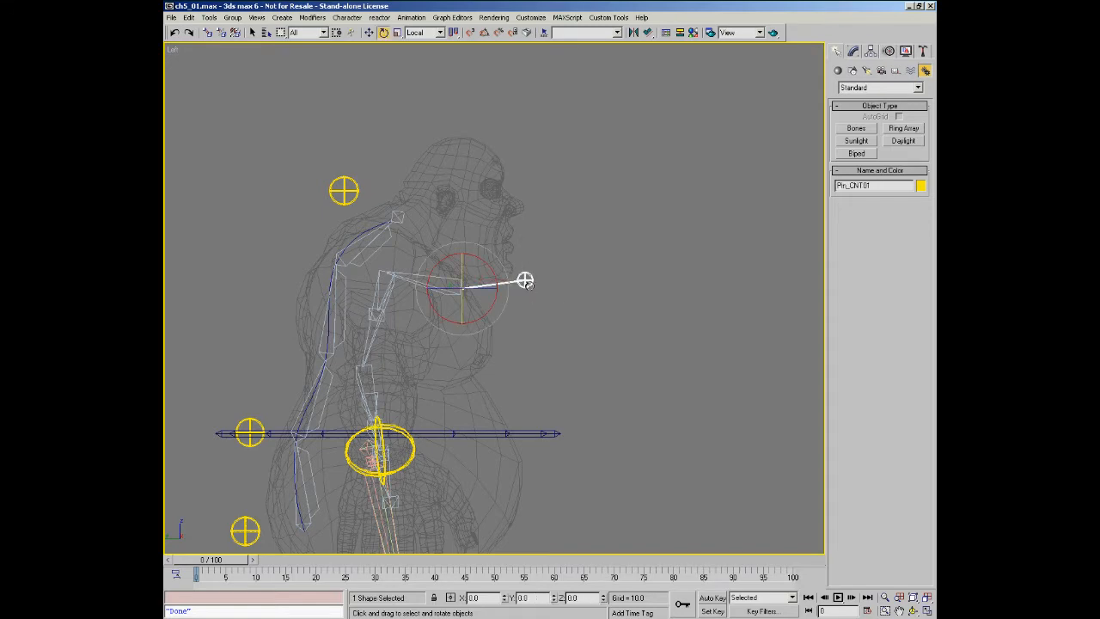
Align the pin control's position to the base of the right clavicle bone.
{"action": "right_click", "coordinate": [553, 292]}
{"action": "left_click", "coordinate": [557, 309]}
{"action": "key", "text": "ctrl+r"}
{"action": "left_click_drag", "start_coordinate": [519, 296], "coordinate": [496, 306]}
{"action": "right_click", "coordinate": [496, 307]}
{"action": "right_click", "coordinate": [516, 316], "text": "alt"}
{"action": "left_click", "coordinate": [535, 295]}
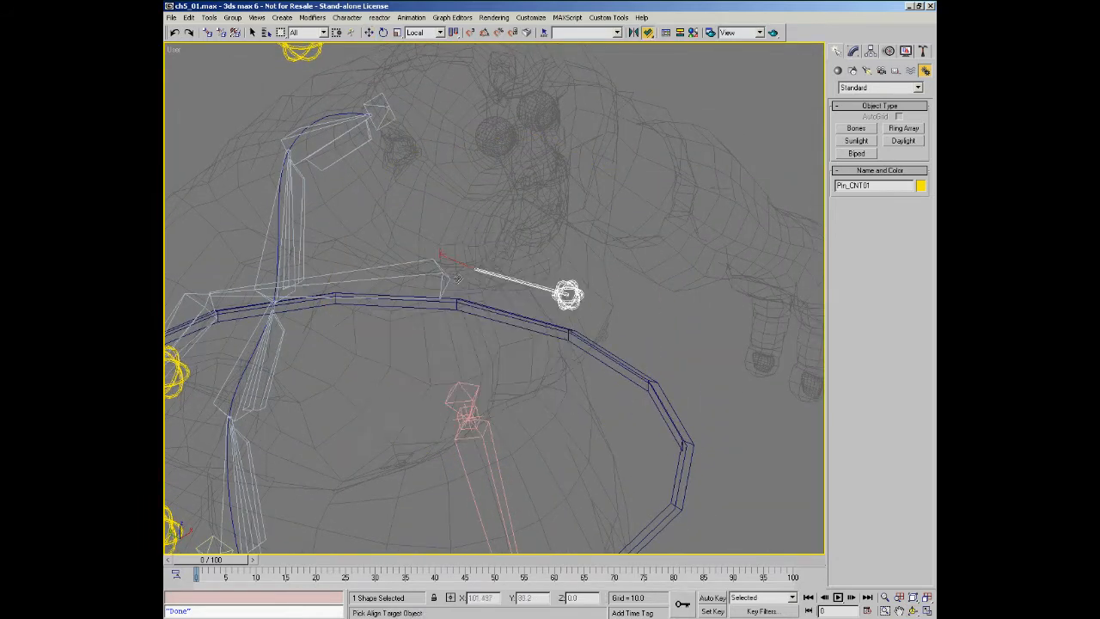
{"action": "left_click", "coordinate": [565, 294]}
{"action": "left_click", "coordinate": [624, 232]}
Align only the pin control's pivot to the clavicle bone's orientation on the X, Y and Z axes.
{"action": "key", "text": "ctrl+r"}
{"action": "mouse_move", "coordinate": [541, 305]}
{"action": "left_mouse_down"}
{"action": "mouse_move", "coordinate": [491, 314]}
{"action": "mouse_move", "coordinate": [538, 288]}
{"action": "left_mouse_up"}
{"action": "right_click", "coordinate": [542, 288]}
{"action": "left_click", "coordinate": [871, 51]}
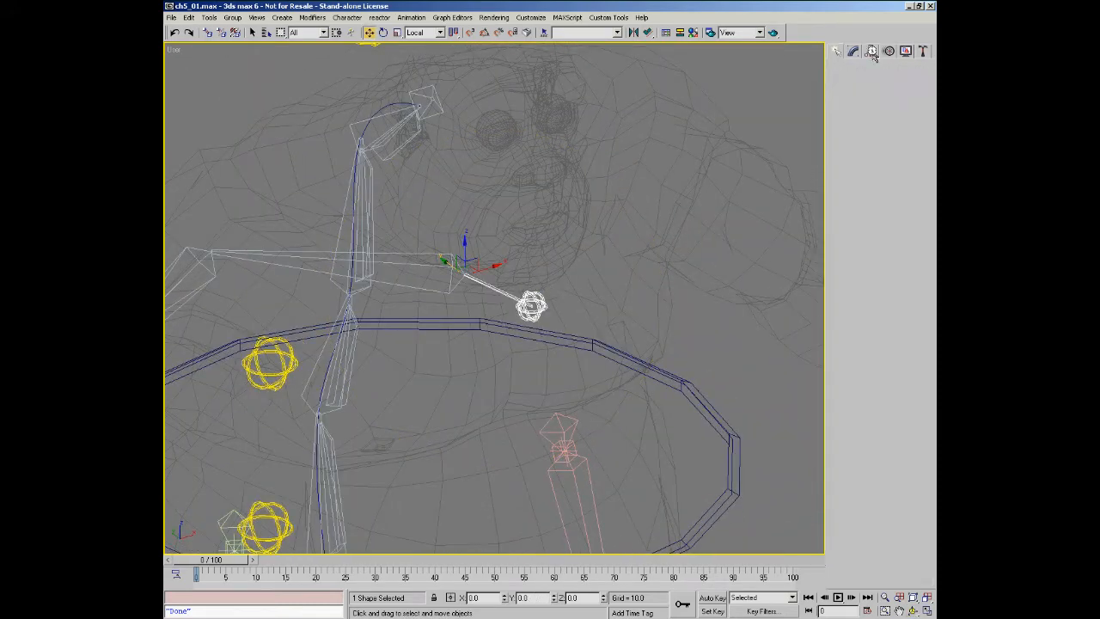
{"action": "left_click", "coordinate": [880, 127]}
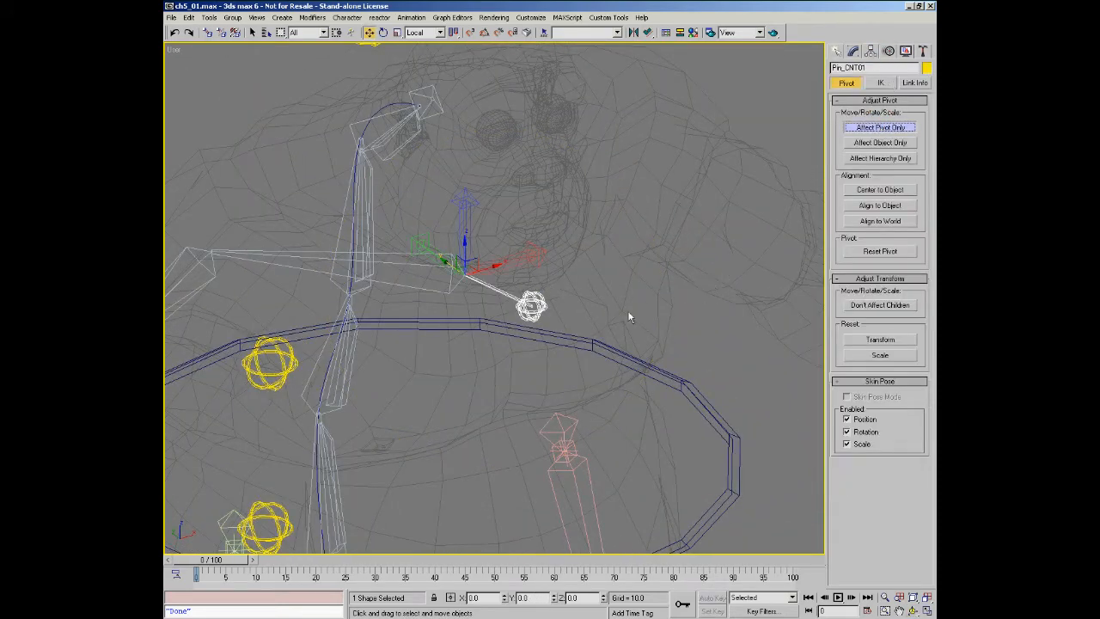
{"action": "right_click", "coordinate": [581, 302]}
{"action": "left_click", "coordinate": [601, 292]}
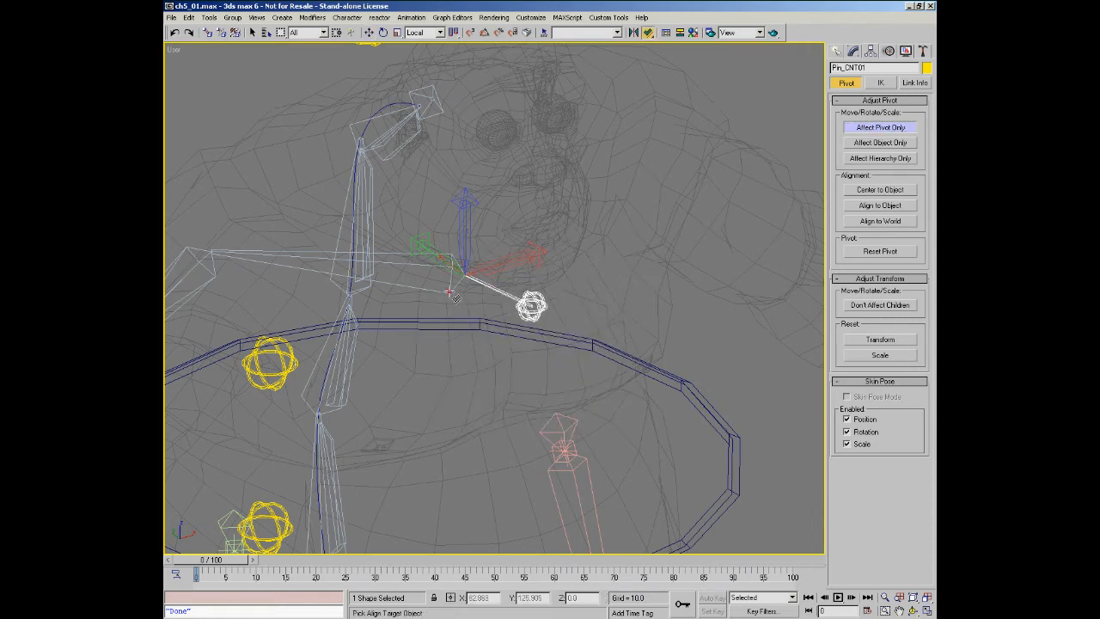
{"action": "left_click", "coordinate": [449, 293]}
{"action": "left_click", "coordinate": [484, 357]}
{"action": "left_click", "coordinate": [507, 357]}
{"action": "left_click", "coordinate": [548, 357]}
{"action": "left_click", "coordinate": [624, 224]}
{"action": "key", "text": "ctrl+r"}
{"action": "left_click_drag", "start_coordinate": [627, 230], "coordinate": [621, 289]}
{"action": "left_click", "coordinate": [858, 130]}
Try rotating the clavicle pin control about its realigned pivot.
{"action": "key", "text": "alt+z"}
{"action": "scroll", "coordinate": [559, 252], "scroll_direction": "down", "scroll_amount": 3}
{"action": "key", "text": "w"}
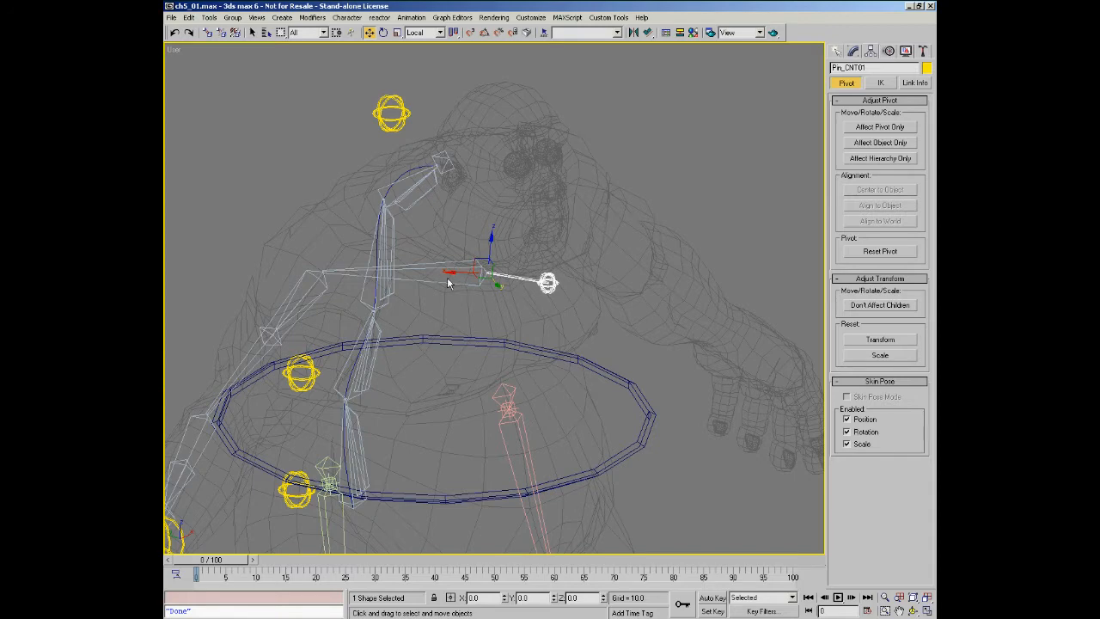
{"action": "scroll", "coordinate": [448, 283], "scroll_direction": "up", "scroll_amount": 4}
{"action": "right_click", "coordinate": [516, 297]}
{"action": "left_click", "coordinate": [531, 329]}
{"action": "left_click_drag", "start_coordinate": [477, 251], "coordinate": [523, 289]}
{"action": "middle_click_drag", "start_coordinate": [523, 290], "coordinate": [602, 245], "text": "alt"}
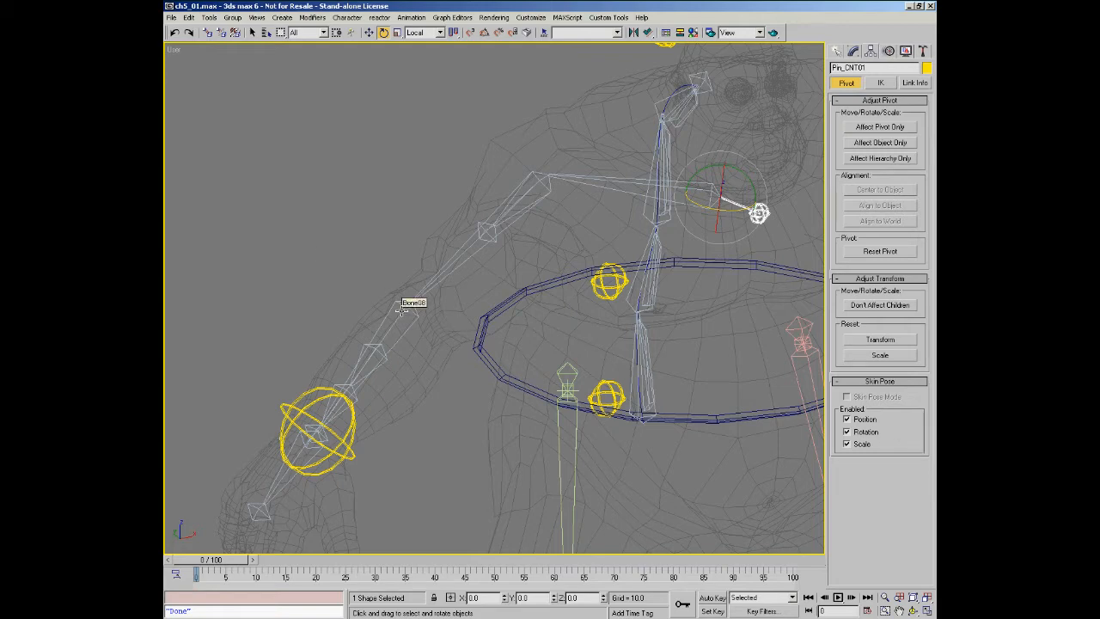
Select the right foot control and try its Knee attribute, then undo the change.
{"action": "middle_click_drag", "start_coordinate": [628, 373], "coordinate": [544, 216]}
{"action": "scroll", "coordinate": [491, 256], "scroll_direction": "down", "scroll_amount": 5}
{"action": "middle_click_drag", "start_coordinate": [512, 367], "coordinate": [601, 395]}
{"action": "left_click", "coordinate": [522, 445]}
{"action": "middle_click_drag", "start_coordinate": [740, 382], "coordinate": [740, 339]}
{"action": "scroll", "coordinate": [740, 340], "scroll_direction": "up", "scroll_amount": 3}
{"action": "left_click", "coordinate": [853, 51]}
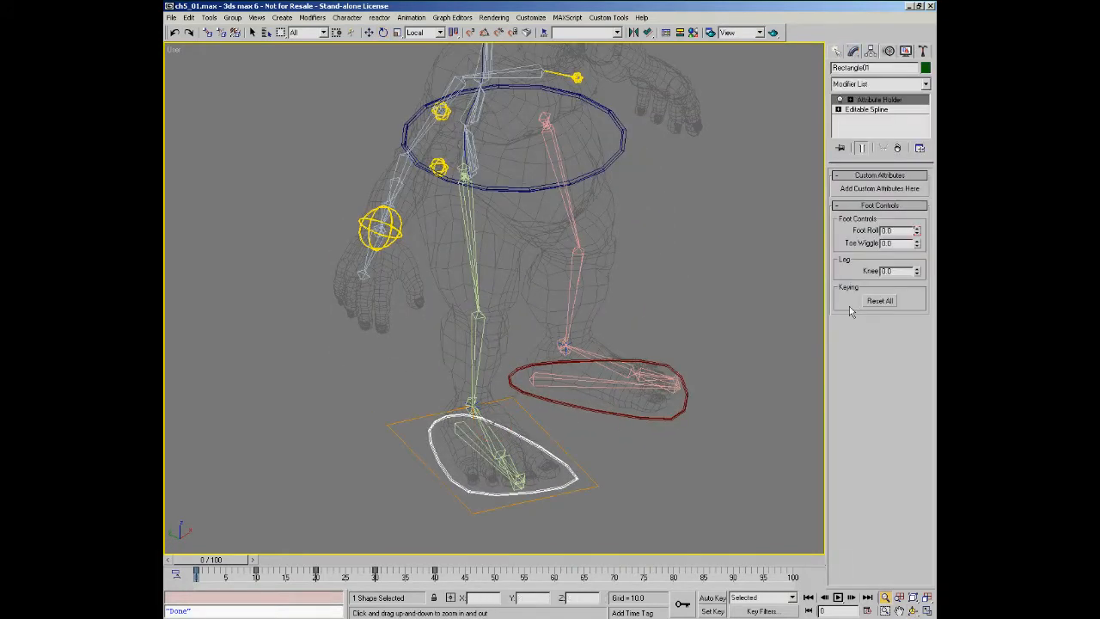
{"action": "left_click_drag", "start_coordinate": [917, 270], "coordinate": [929, 215]}
{"action": "key", "text": "ctrl+z"}
Examine the leg and arm bone chains and their controls from several angles.
{"action": "key", "text": "ctrl+r"}
{"action": "left_click_drag", "start_coordinate": [552, 333], "coordinate": [528, 324]}
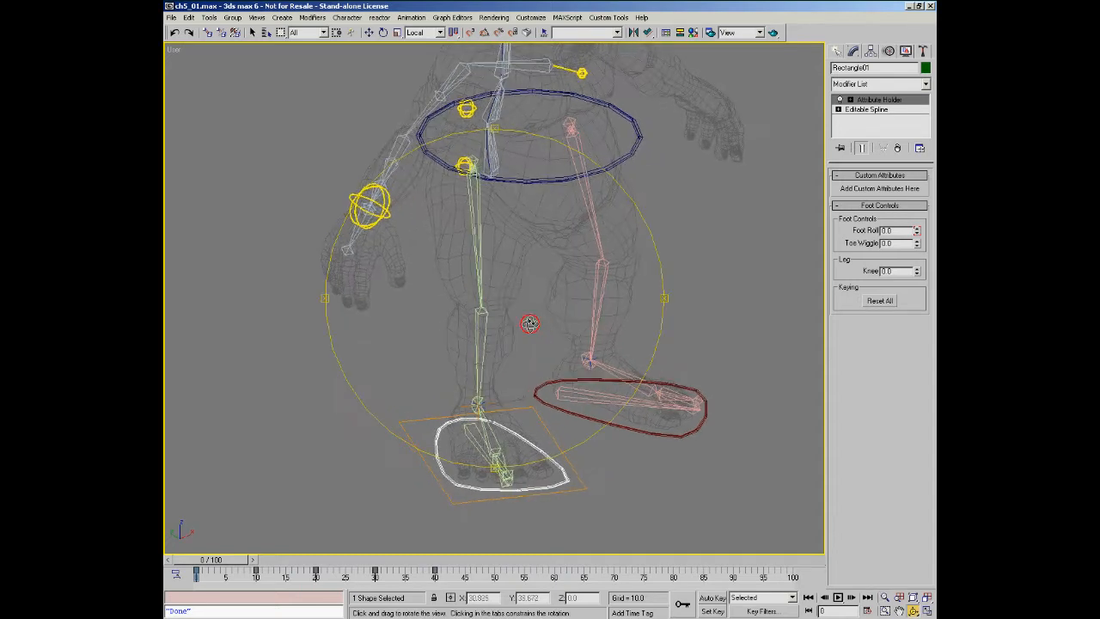
{"action": "key", "text": "ctrl+p"}
{"action": "left_click_drag", "start_coordinate": [531, 264], "coordinate": [484, 320]}
{"action": "key", "text": "ctrl+r"}
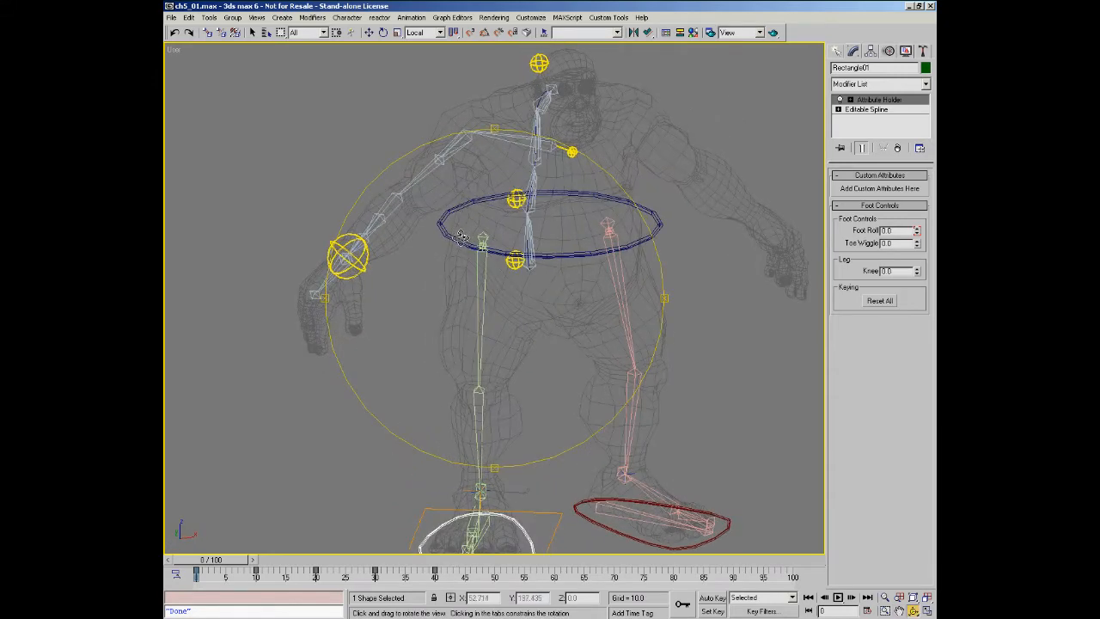
{"action": "left_click_drag", "start_coordinate": [473, 275], "coordinate": [434, 246]}
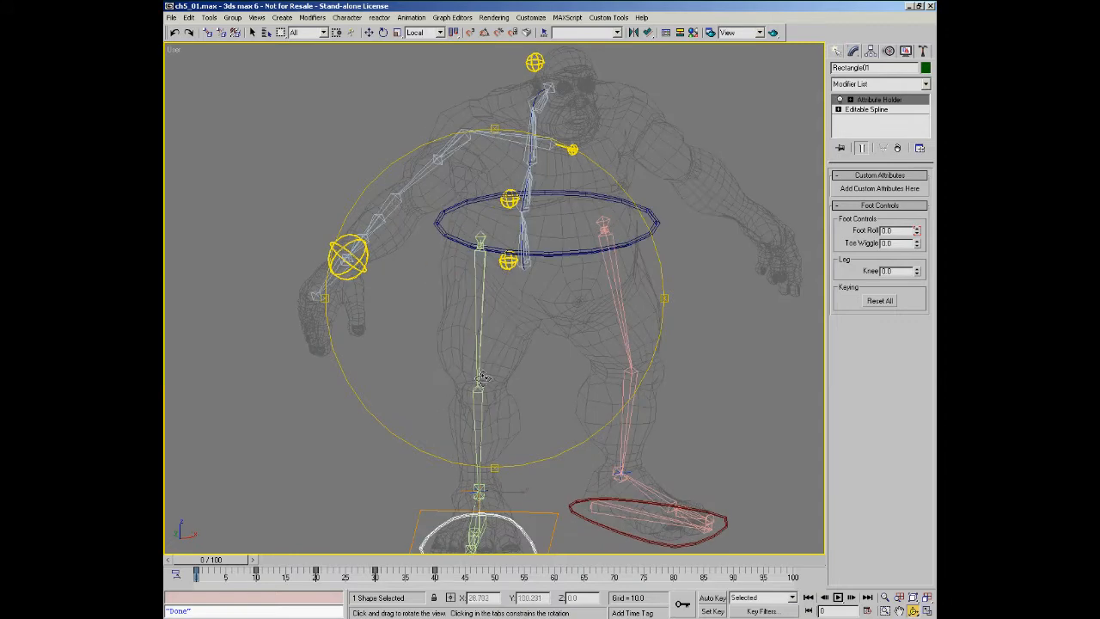
{"action": "left_click_drag", "start_coordinate": [493, 401], "coordinate": [490, 434]}
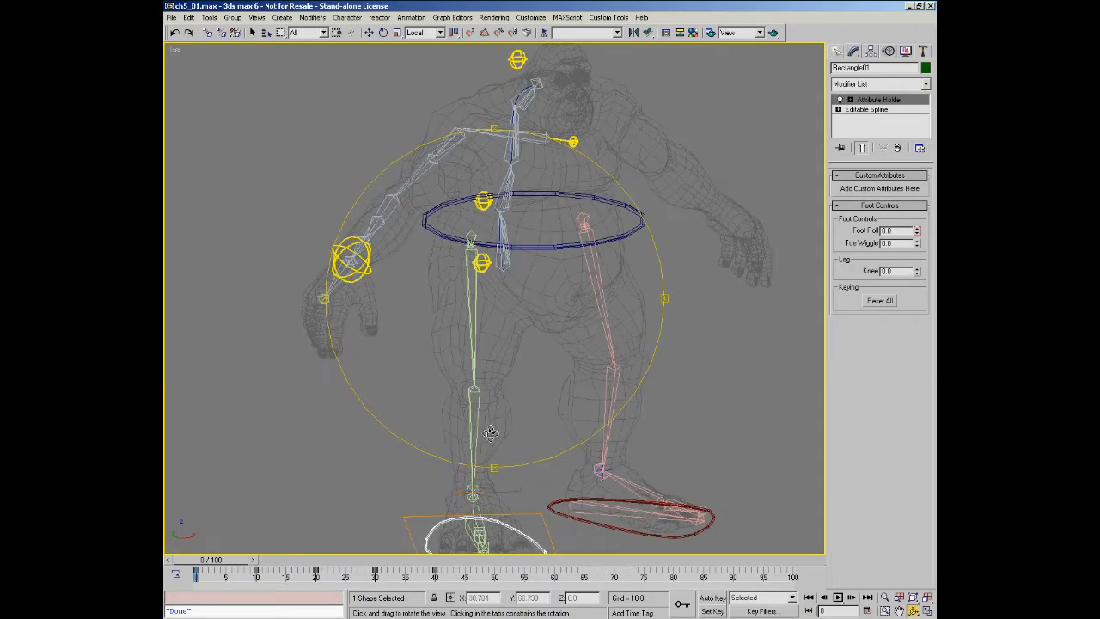
{"action": "left_click_drag", "start_coordinate": [501, 395], "coordinate": [499, 384]}
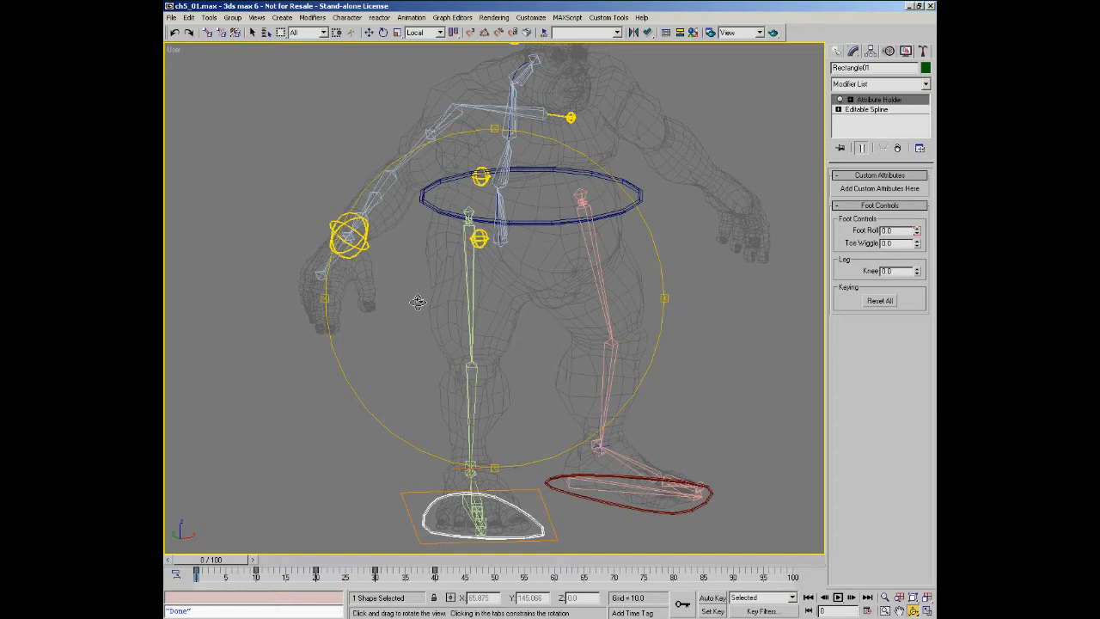
{"action": "middle_click_drag", "start_coordinate": [457, 269], "coordinate": [467, 343]}
{"action": "right_click", "coordinate": [430, 285]}
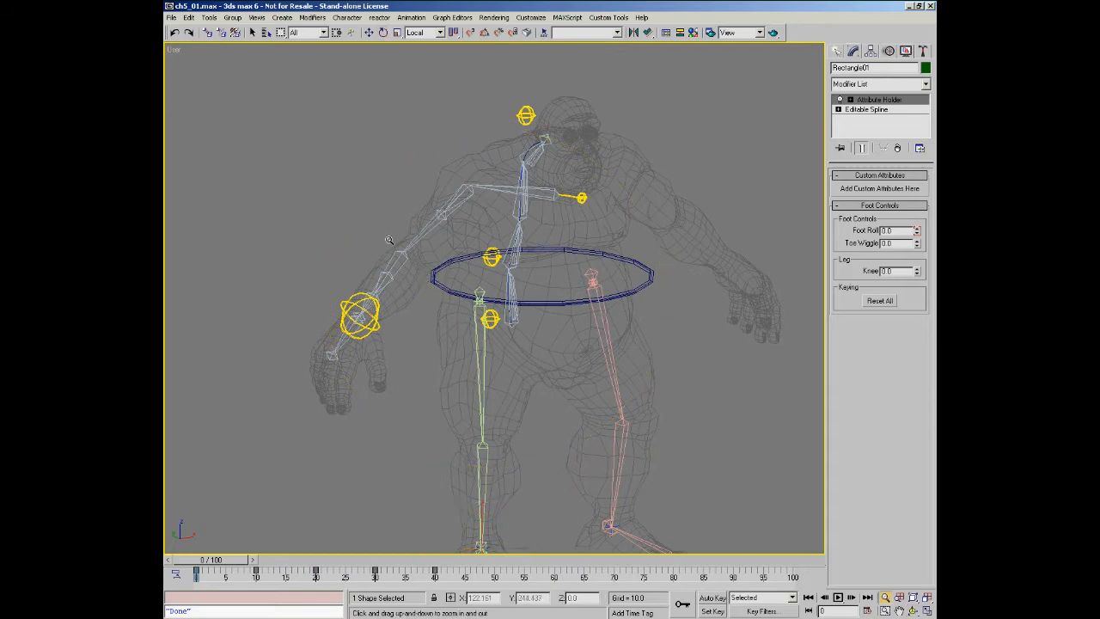
Create a smaller sphere control beside the character's right elbow.
{"action": "scroll", "coordinate": [395, 237], "scroll_direction": "up", "scroll_amount": 3}
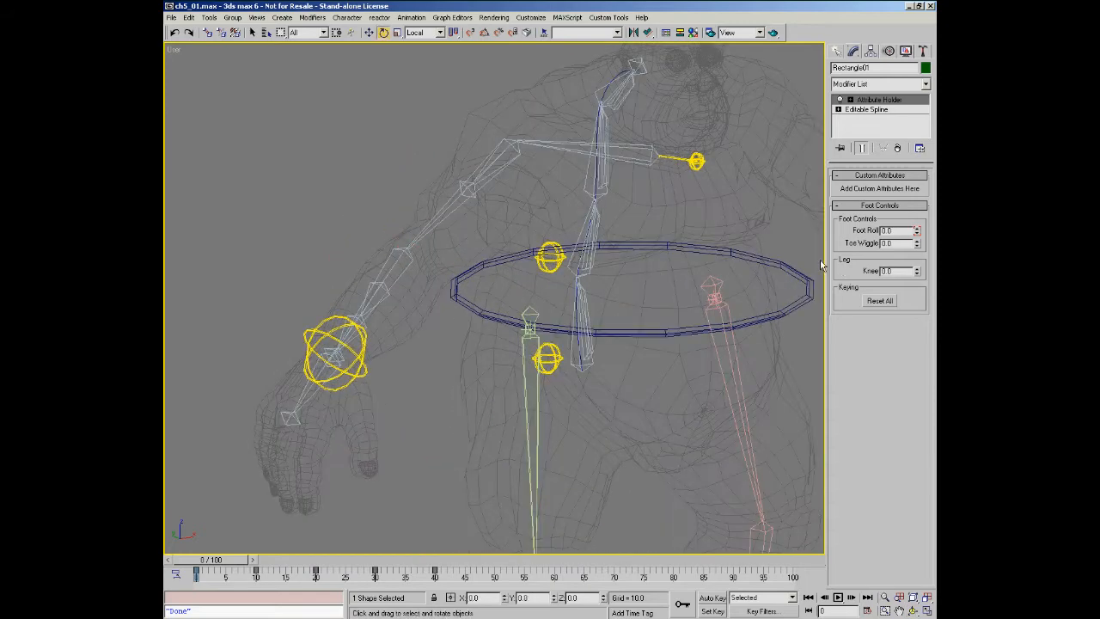
{"action": "middle_click_drag", "start_coordinate": [598, 423], "coordinate": [563, 290]}
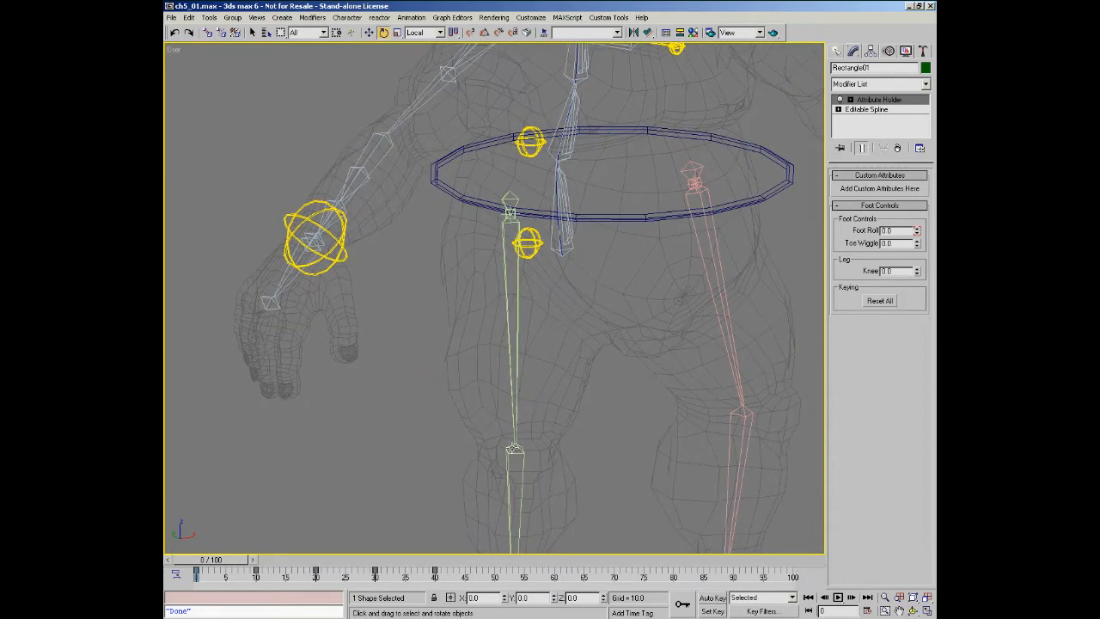
{"action": "middle_click_drag", "start_coordinate": [506, 354], "coordinate": [525, 456]}
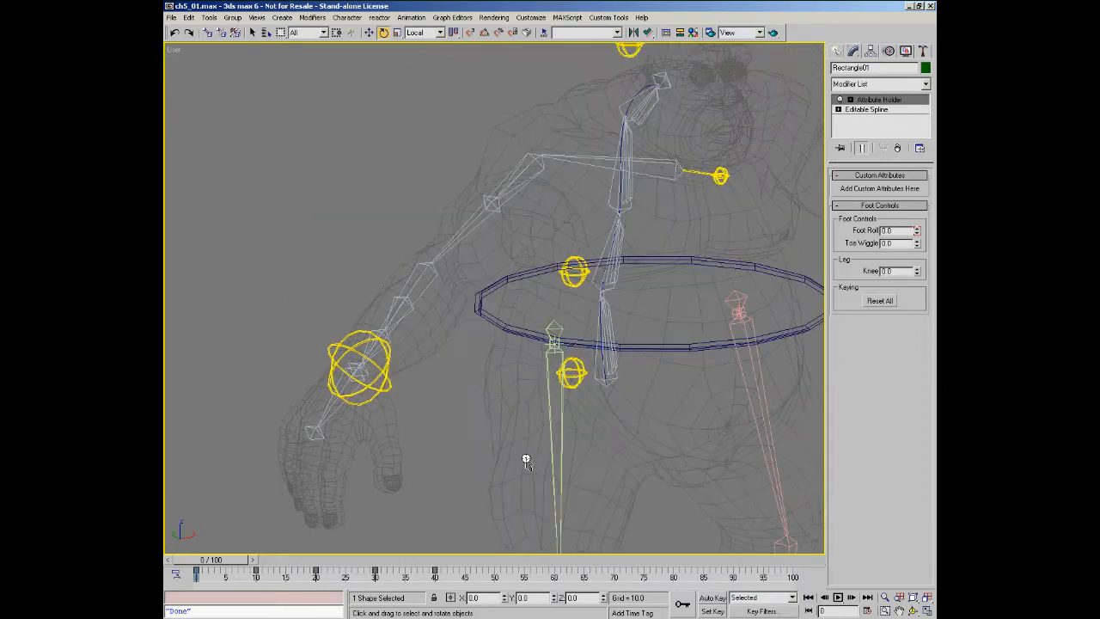
{"action": "right_click", "coordinate": [454, 348]}
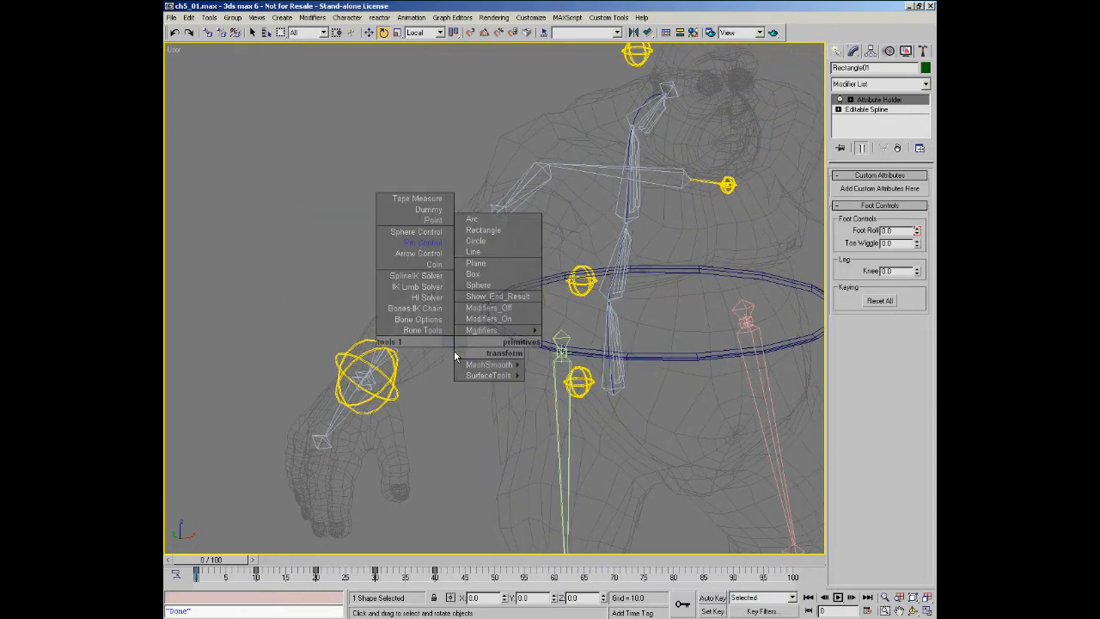
{"action": "left_click", "coordinate": [427, 234]}
{"action": "left_click", "coordinate": [386, 234]}
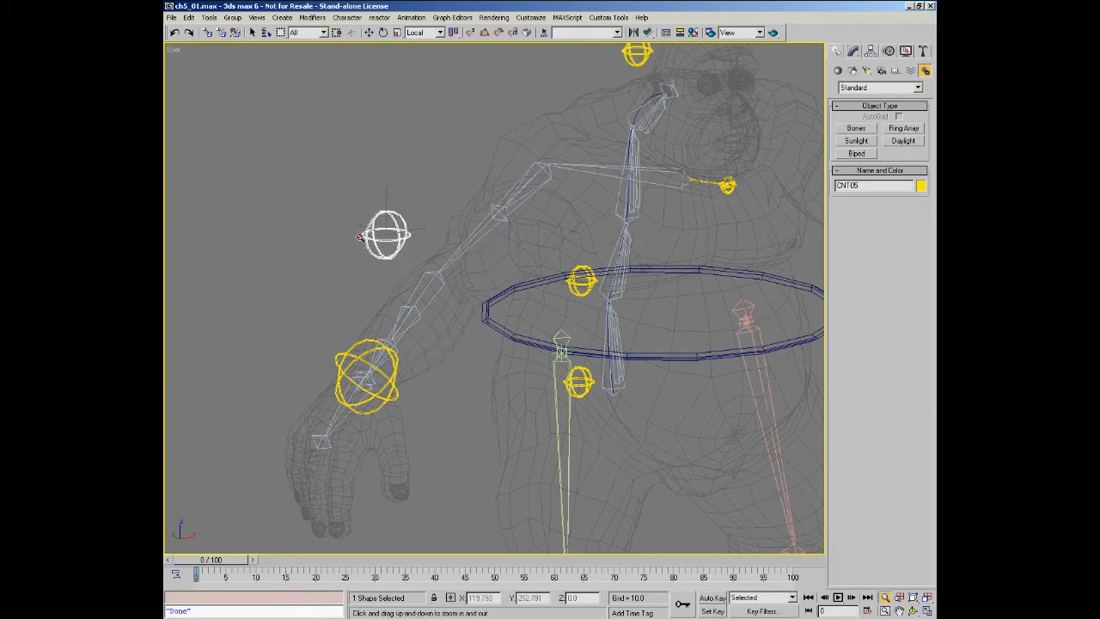
{"action": "scroll", "coordinate": [361, 241], "scroll_direction": "up", "scroll_amount": 2}
{"action": "key", "text": "e"}
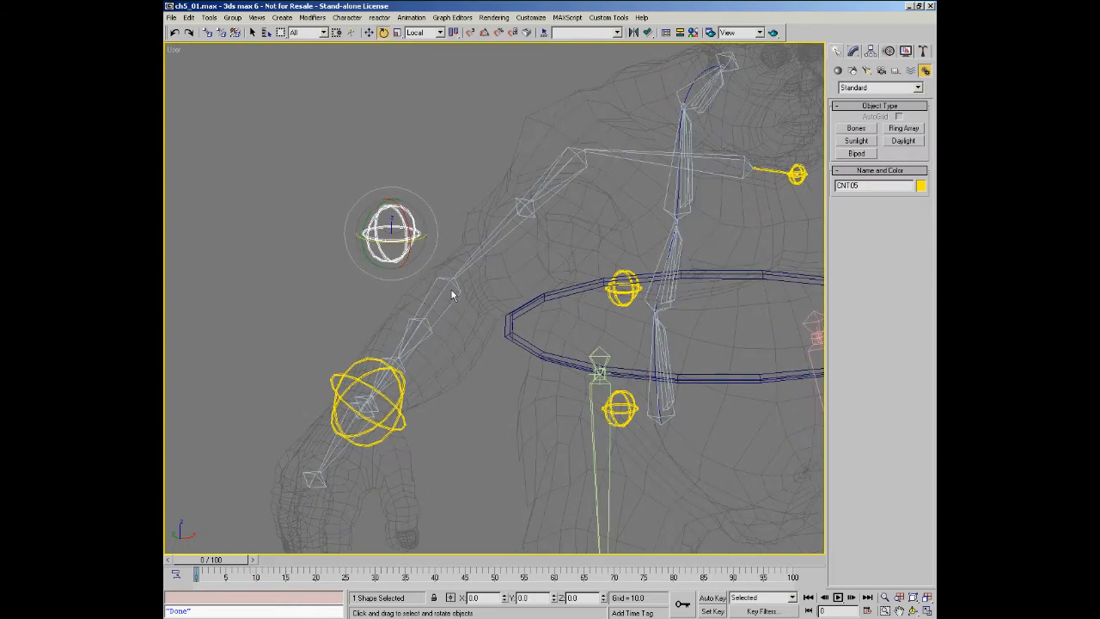
Align the new sphere control to the forearm bone at the elbow, matching position and orientation on all three axes.
{"action": "middle_click_drag", "start_coordinate": [470, 291], "coordinate": [481, 267]}
{"action": "middle_click", "coordinate": [505, 262], "text": "alt"}
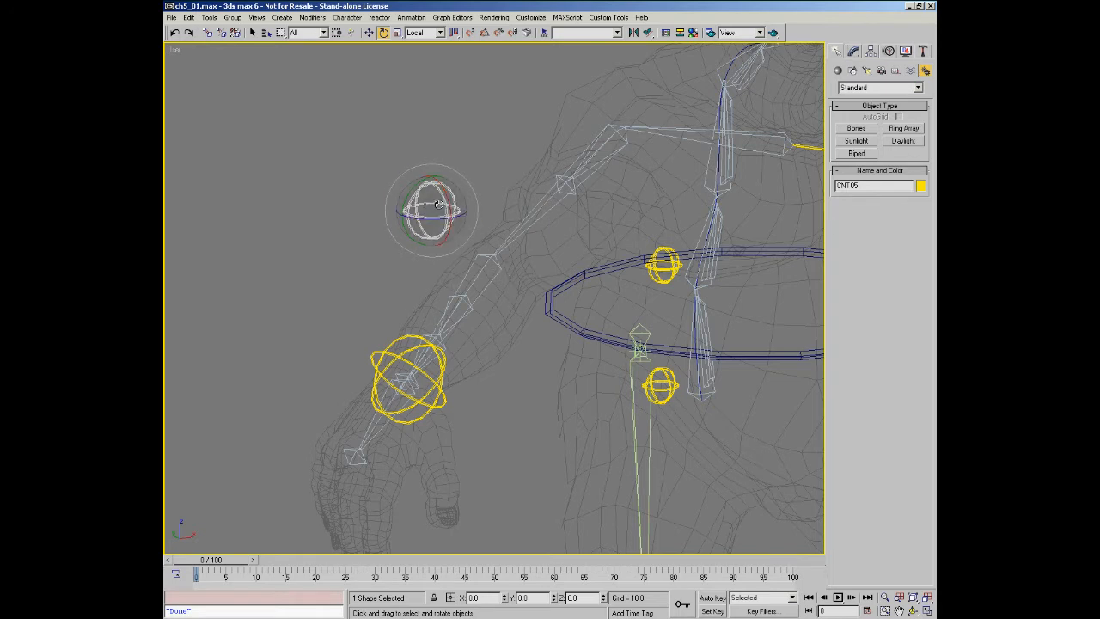
{"action": "right_click", "coordinate": [503, 294]}
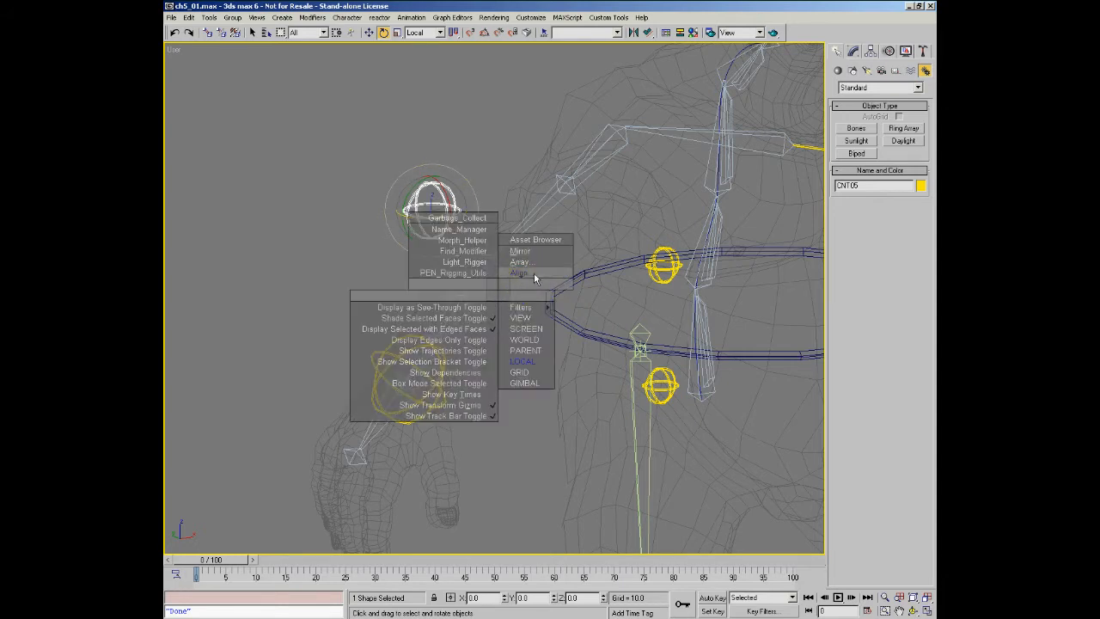
{"action": "left_click", "coordinate": [534, 274]}
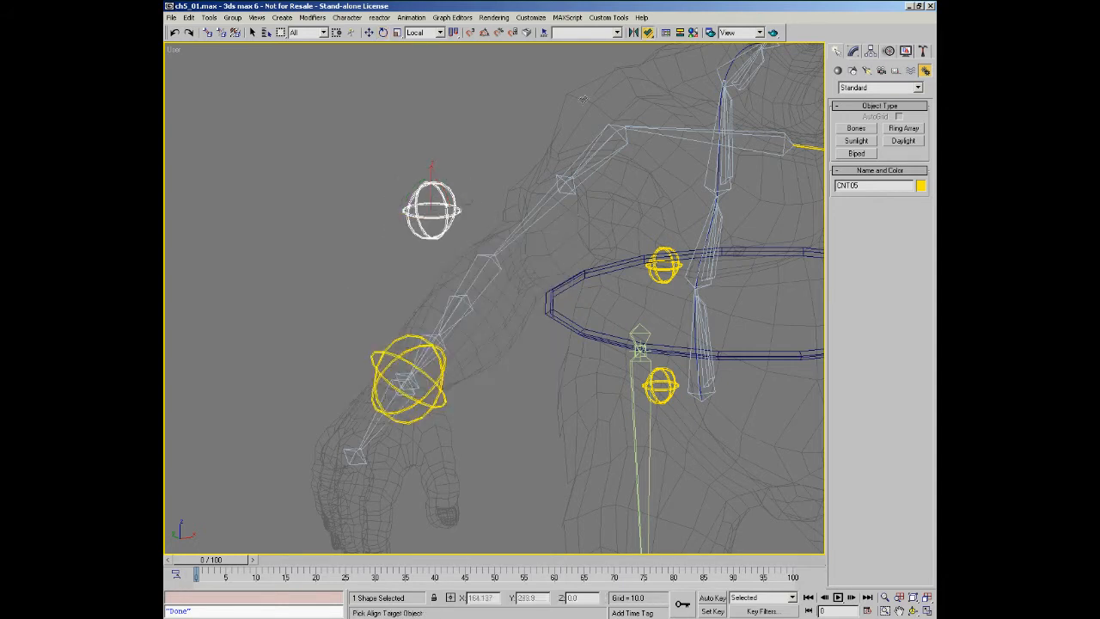
{"action": "left_click", "coordinate": [493, 262]}
{"action": "left_click", "coordinate": [540, 247]}
{"action": "left_click", "coordinate": [565, 247]}
{"action": "left_click", "coordinate": [488, 360]}
{"action": "left_click", "coordinate": [522, 359]}
{"action": "left_click", "coordinate": [563, 359]}
{"action": "left_click", "coordinate": [624, 233]}
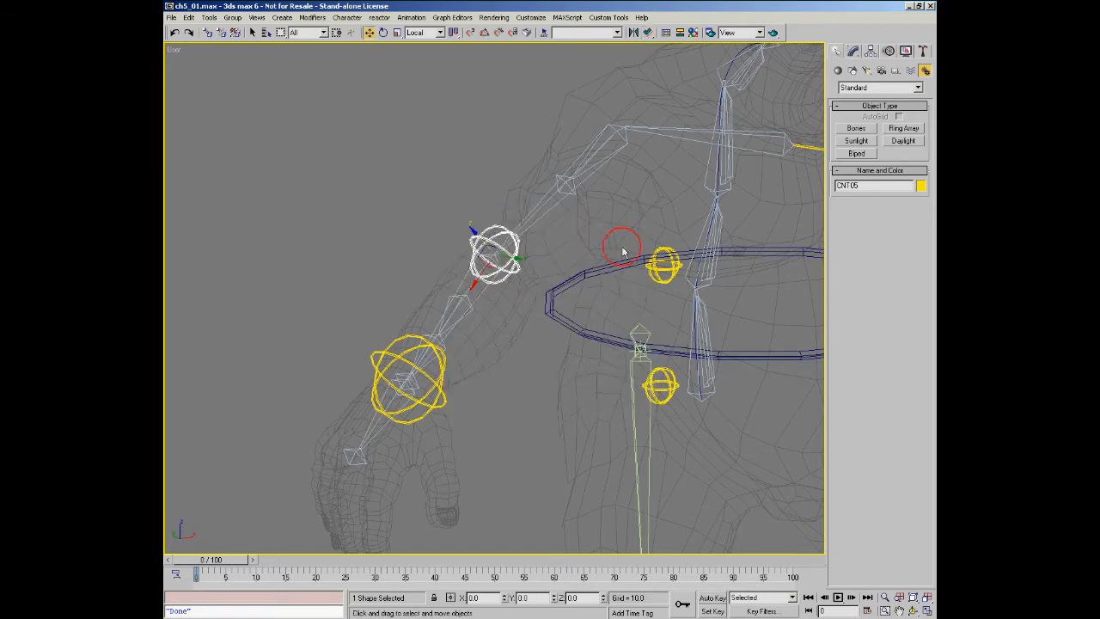
Try to move the elbow sphere control outward from the right elbow along its local Y axis.
{"action": "middle_click_drag", "start_coordinate": [545, 322], "coordinate": [528, 267], "text": "alt"}
{"action": "left_click_drag", "start_coordinate": [527, 267], "coordinate": [389, 249]}
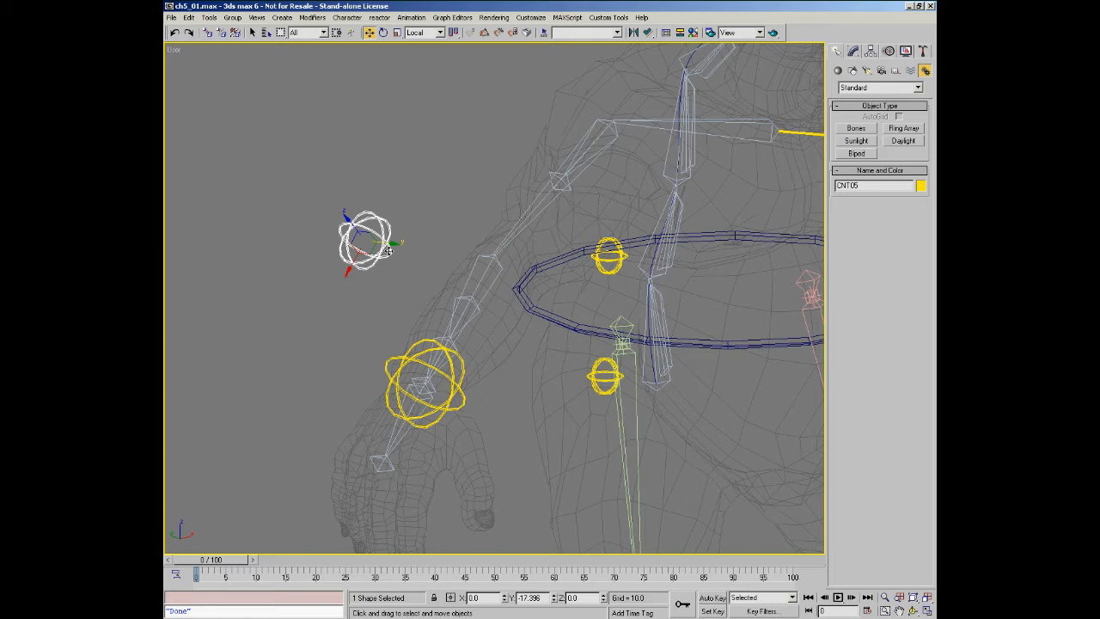
{"action": "left_click_drag", "start_coordinate": [388, 249], "coordinate": [395, 255]}
{"action": "right_click", "coordinate": [395, 255]}
{"action": "left_click", "coordinate": [513, 268]}
{"action": "left_click", "coordinate": [517, 264]}
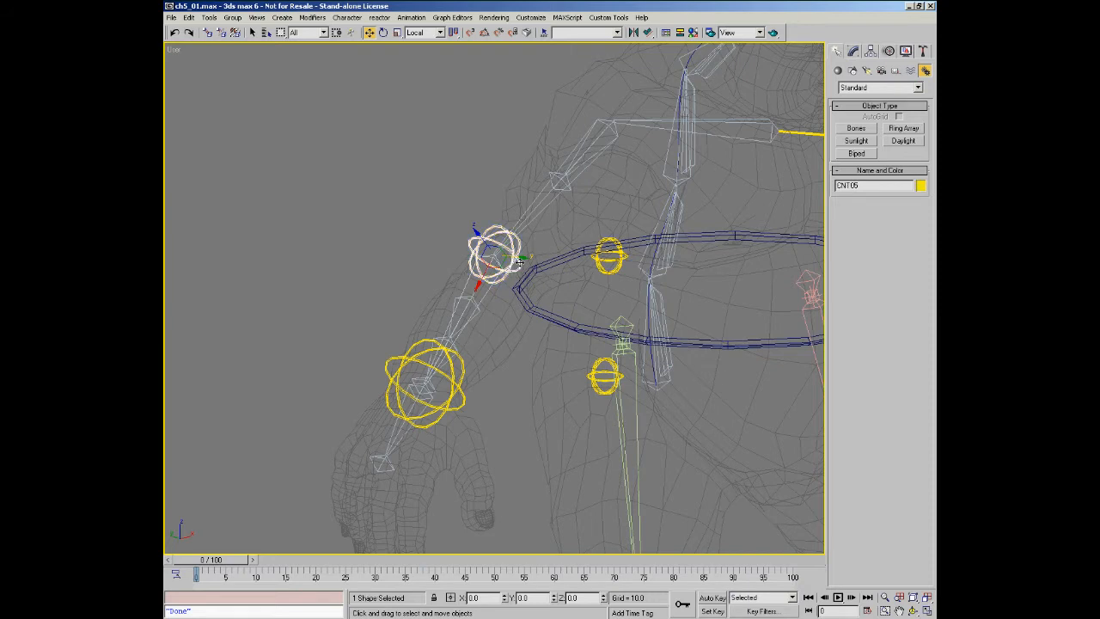
Move the elbow sphere control out and away from the right elbow along its local Y axis.
{"action": "left_click_drag", "start_coordinate": [521, 256], "coordinate": [322, 206]}
{"action": "right_click", "coordinate": [322, 207]}
{"action": "key", "text": "ctrl+r"}
{"action": "left_click_drag", "start_coordinate": [438, 289], "coordinate": [432, 262]}
{"action": "right_click", "coordinate": [433, 262]}
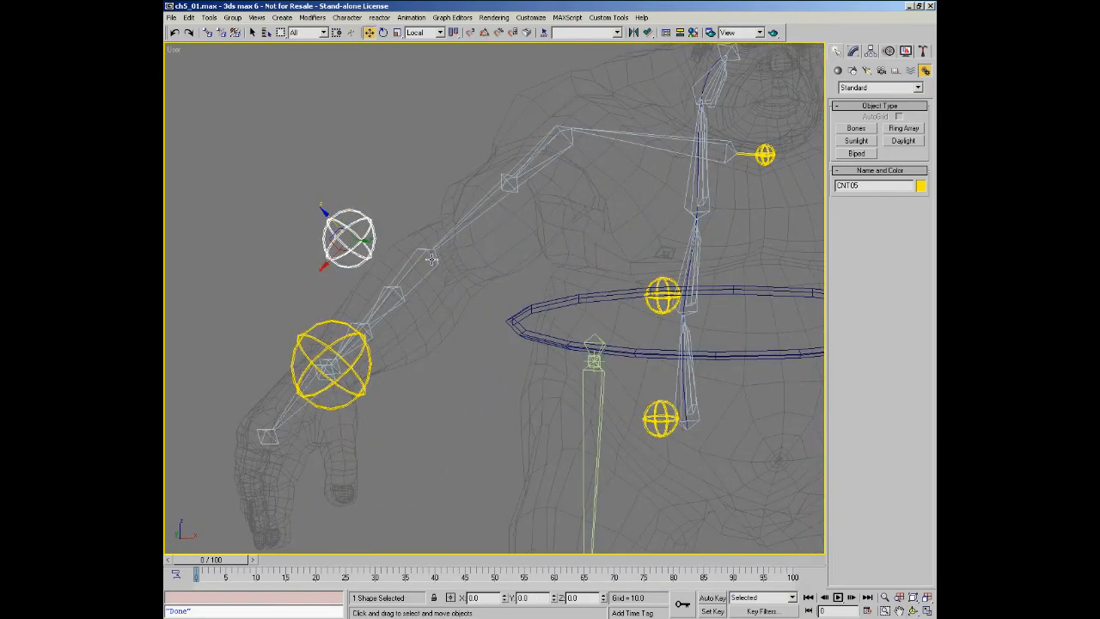
{"action": "mouse_move", "coordinate": [338, 220]}
{"action": "left_mouse_down"}
{"action": "mouse_move", "coordinate": [344, 231]}
{"action": "mouse_move", "coordinate": [300, 178]}
{"action": "mouse_move", "coordinate": [371, 256]}
{"action": "mouse_move", "coordinate": [284, 160]}
{"action": "mouse_move", "coordinate": [371, 256]}
{"action": "mouse_move", "coordinate": [337, 215]}
{"action": "left_mouse_up"}
{"action": "right_click", "coordinate": [338, 214]}
{"action": "mouse_move", "coordinate": [438, 262]}
{"action": "middle_mouse_down", "text": "alt"}
{"action": "mouse_move", "coordinate": [577, 230]}
{"action": "mouse_move", "coordinate": [520, 267]}
{"action": "mouse_move", "coordinate": [469, 280]}
{"action": "mouse_move", "coordinate": [507, 314]}
{"action": "mouse_move", "coordinate": [491, 273]}
{"action": "mouse_move", "coordinate": [500, 294]}
{"action": "mouse_move", "coordinate": [569, 273]}
{"action": "mouse_move", "coordinate": [552, 275]}
{"action": "mouse_move", "coordinate": [561, 233]}
{"action": "mouse_move", "coordinate": [588, 227]}
{"action": "mouse_move", "coordinate": [421, 264]}
{"action": "middle_mouse_up", "text": "alt"}
{"action": "scroll", "coordinate": [421, 264], "scroll_direction": "up", "scroll_amount": 3}
{"action": "key", "text": "w"}
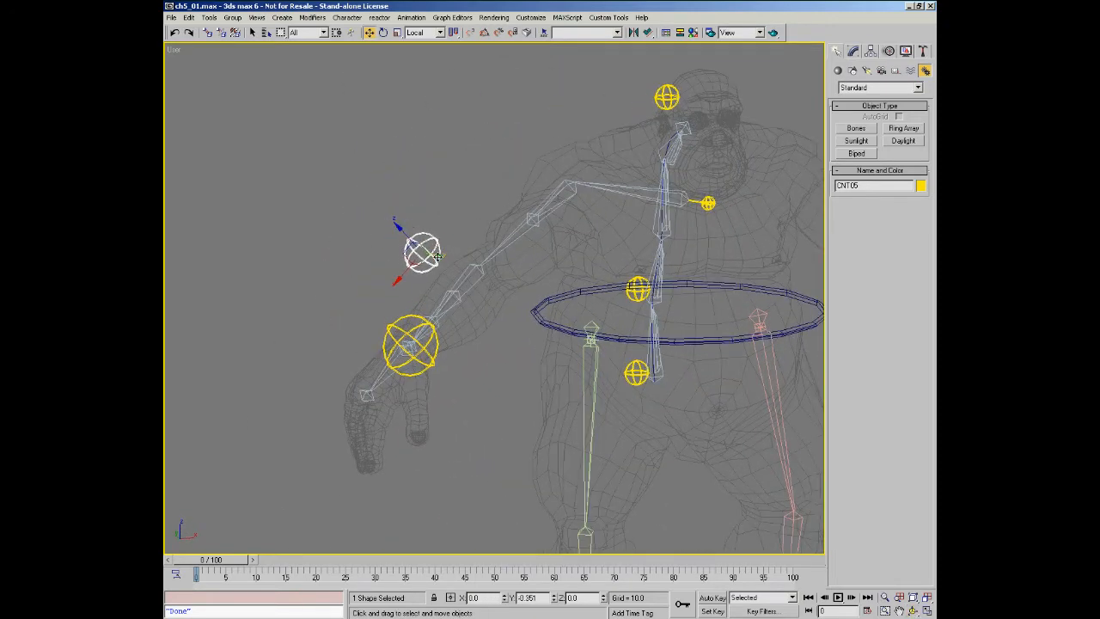
{"action": "middle_click_drag", "start_coordinate": [430, 256], "coordinate": [441, 304], "text": "alt"}
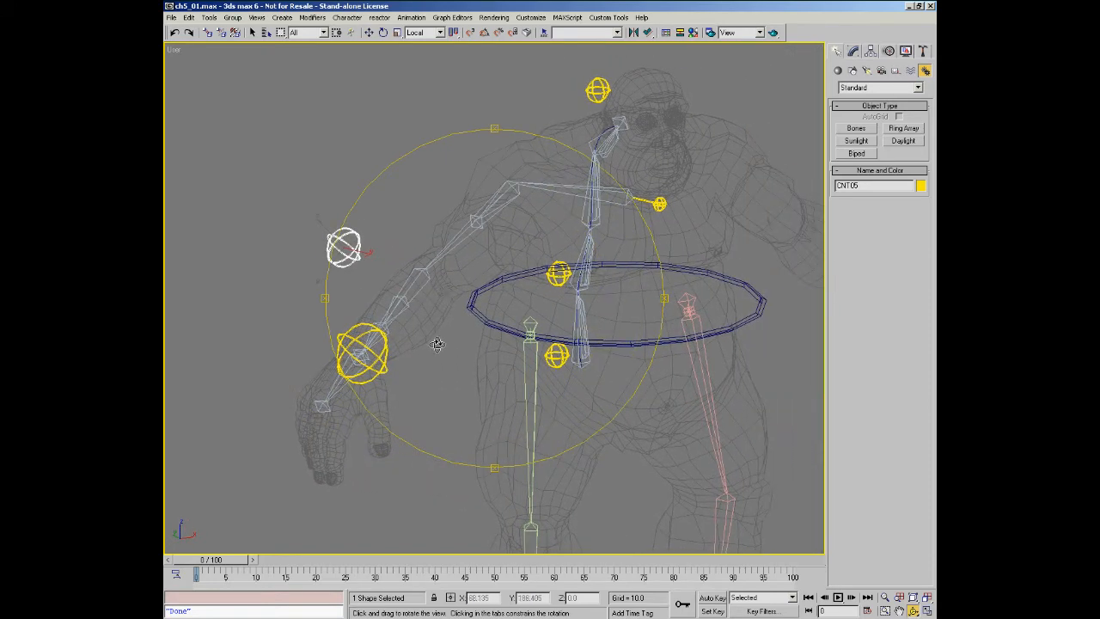
Link the clavicle pin control to the bone at the top of the spine.
{"action": "key", "text": "w"}
{"action": "left_click", "coordinate": [660, 206]}
{"action": "key", "text": "ctrl+r"}
{"action": "left_click_drag", "start_coordinate": [563, 272], "coordinate": [557, 212]}
{"action": "key", "text": "alt+z"}
{"action": "key", "text": "ctrl+r"}
{"action": "key", "text": "w"}
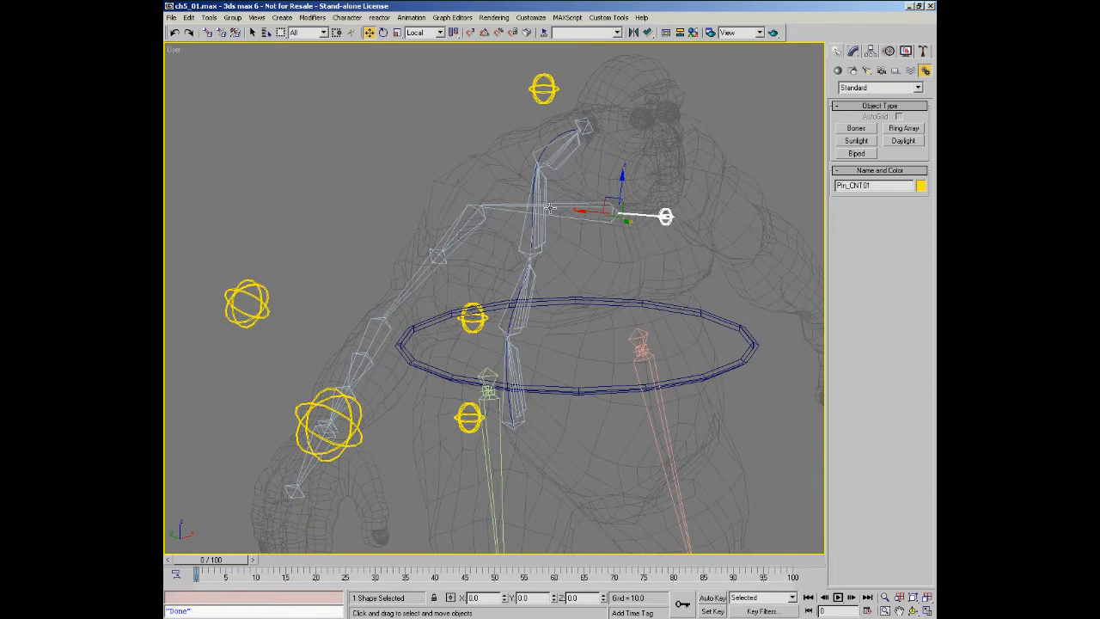
{"action": "left_click", "coordinate": [208, 32]}
{"action": "left_click_drag", "start_coordinate": [664, 215], "coordinate": [574, 152]}
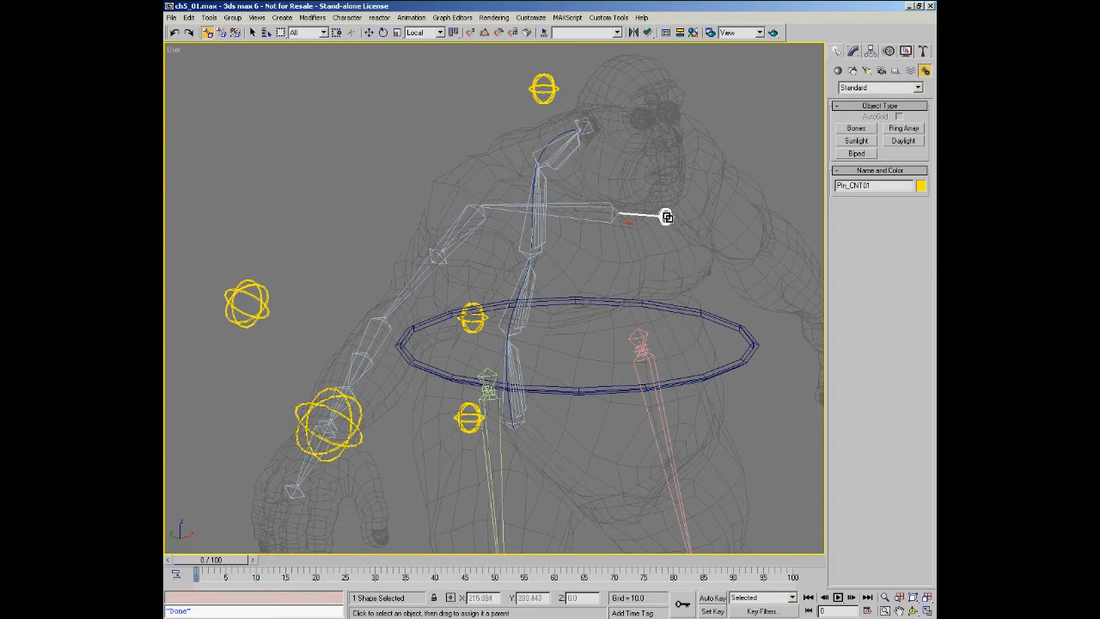
{"action": "left_click_drag", "start_coordinate": [669, 216], "coordinate": [584, 126]}
Link the right clavicle bone to the pin control and test-rotate the control about its local Y axis.
{"action": "left_click", "coordinate": [599, 215]}
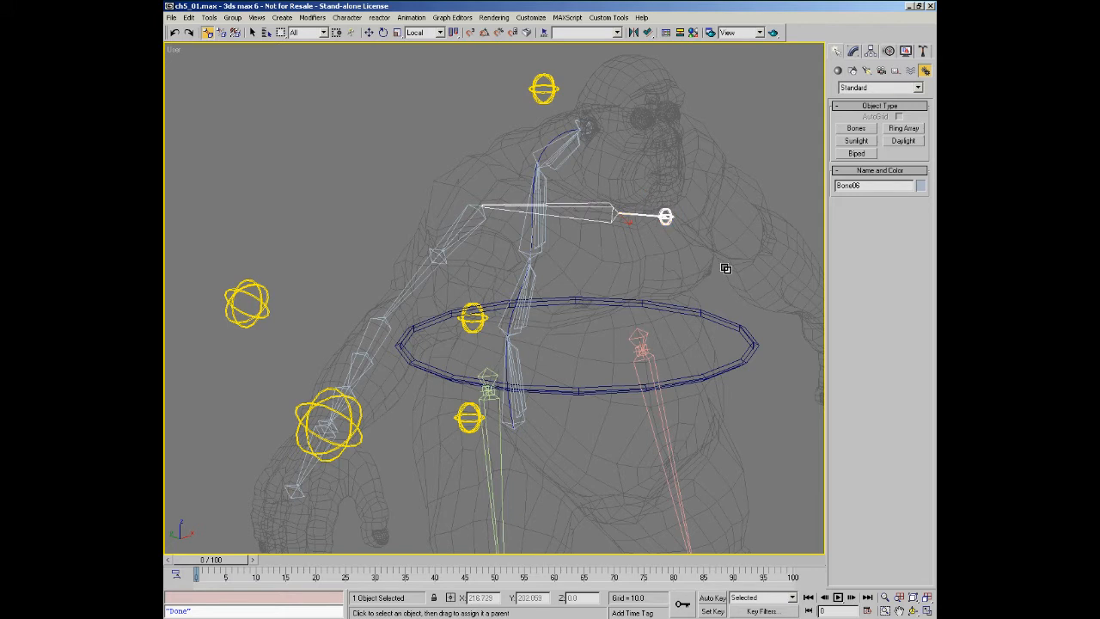
{"action": "right_click", "coordinate": [661, 222]}
{"action": "left_click", "coordinate": [679, 252]}
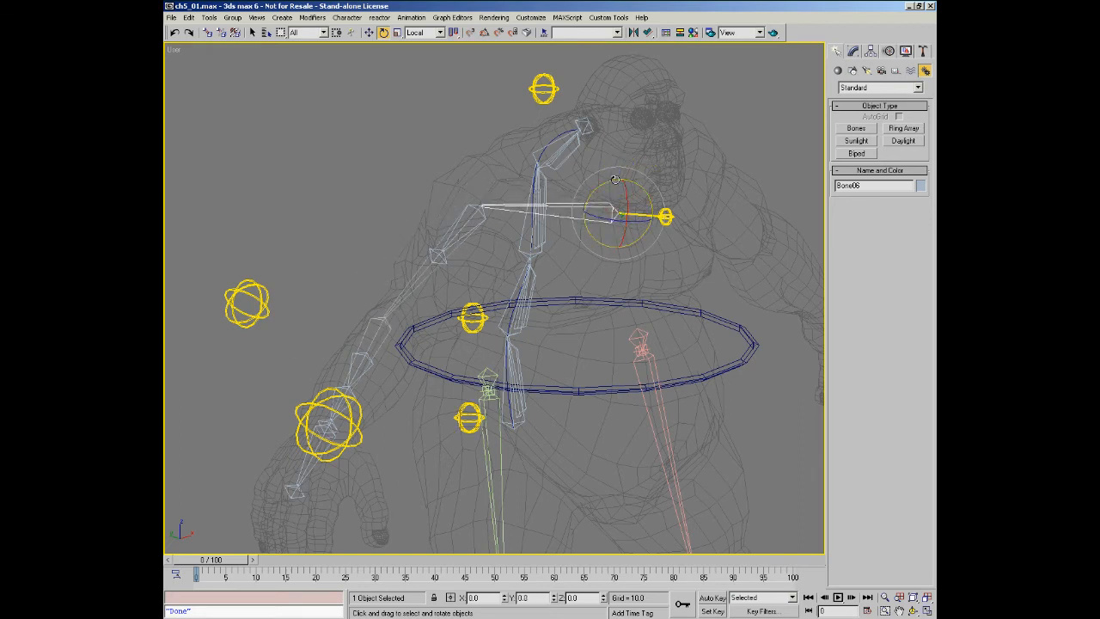
{"action": "left_click", "coordinate": [666, 216]}
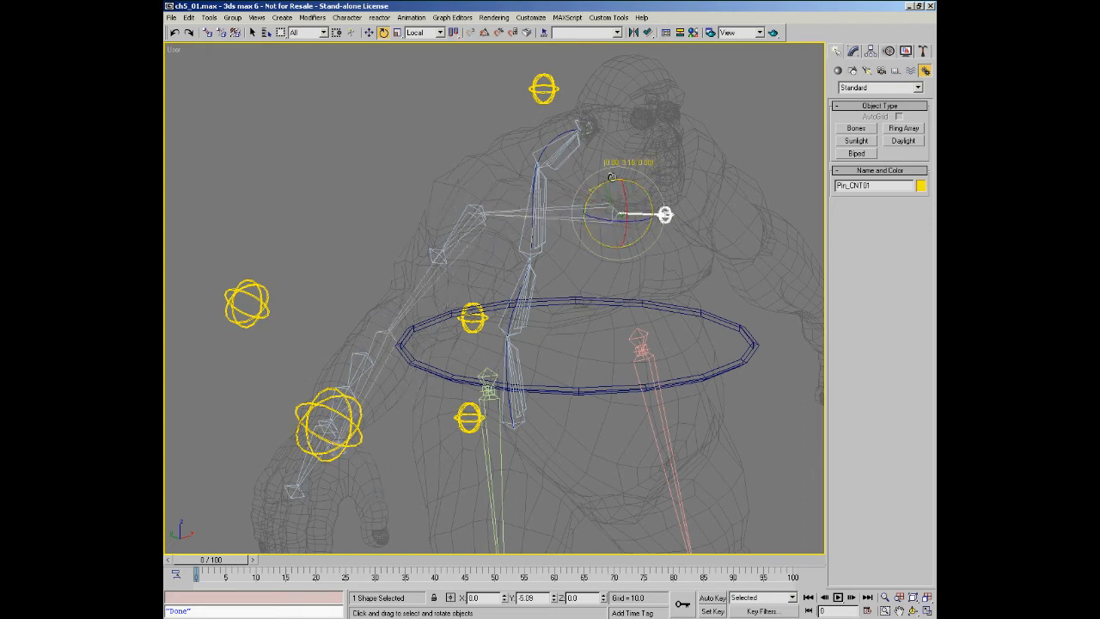
{"action": "mouse_move", "coordinate": [665, 216]}
{"action": "middle_mouse_down"}
{"action": "mouse_move", "coordinate": [617, 211]}
{"action": "mouse_move", "coordinate": [647, 213]}
{"action": "middle_mouse_up"}
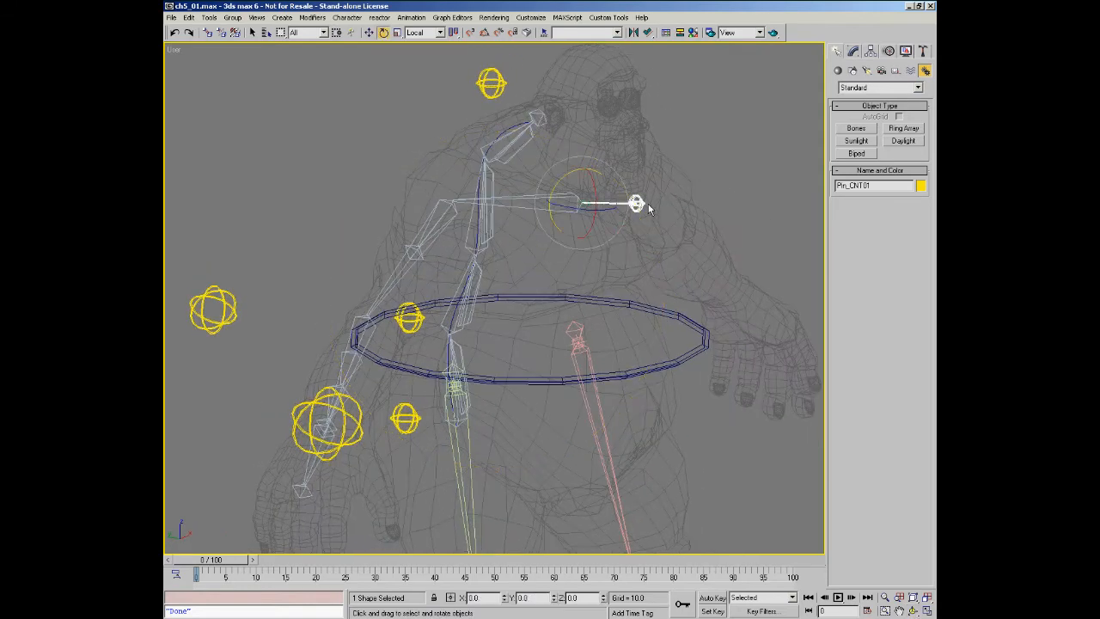
Region-select the rig controls with the selection filter limited to Shapes, and restore the filter to All.
{"action": "left_click", "coordinate": [324, 33]}
{"action": "left_click", "coordinate": [303, 59]}
{"action": "left_click_drag", "start_coordinate": [728, 113], "coordinate": [222, 569]}
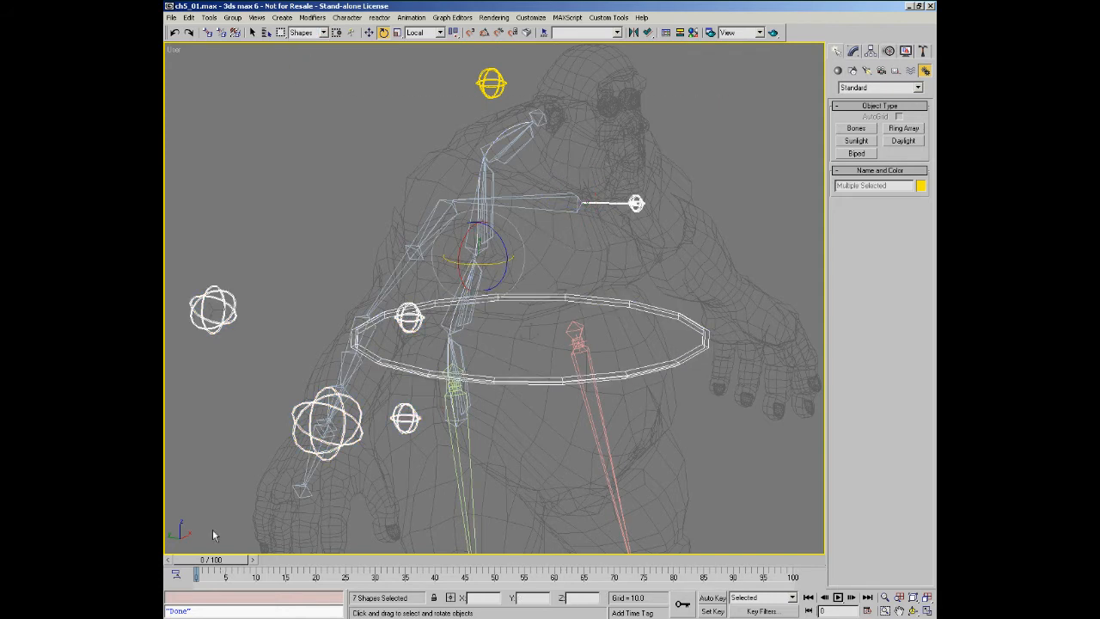
{"action": "left_click", "coordinate": [309, 32]}
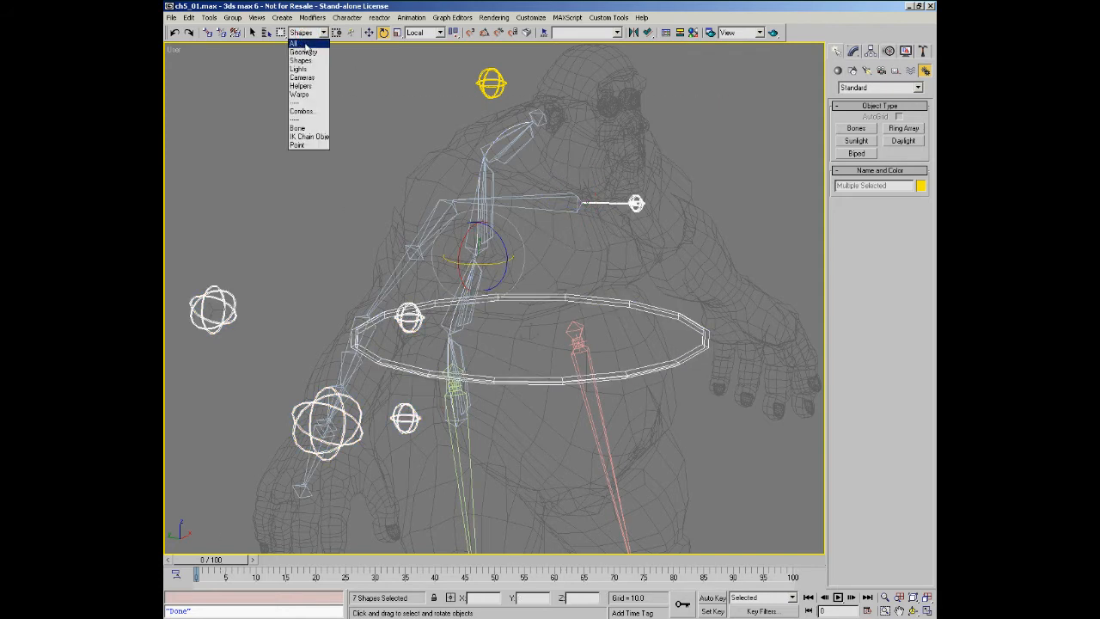
{"action": "left_click", "coordinate": [300, 44]}
Try rotating the right clavicle bone directly instead of its pin control.
{"action": "left_click", "coordinate": [669, 190]}
{"action": "left_click", "coordinate": [585, 204]}
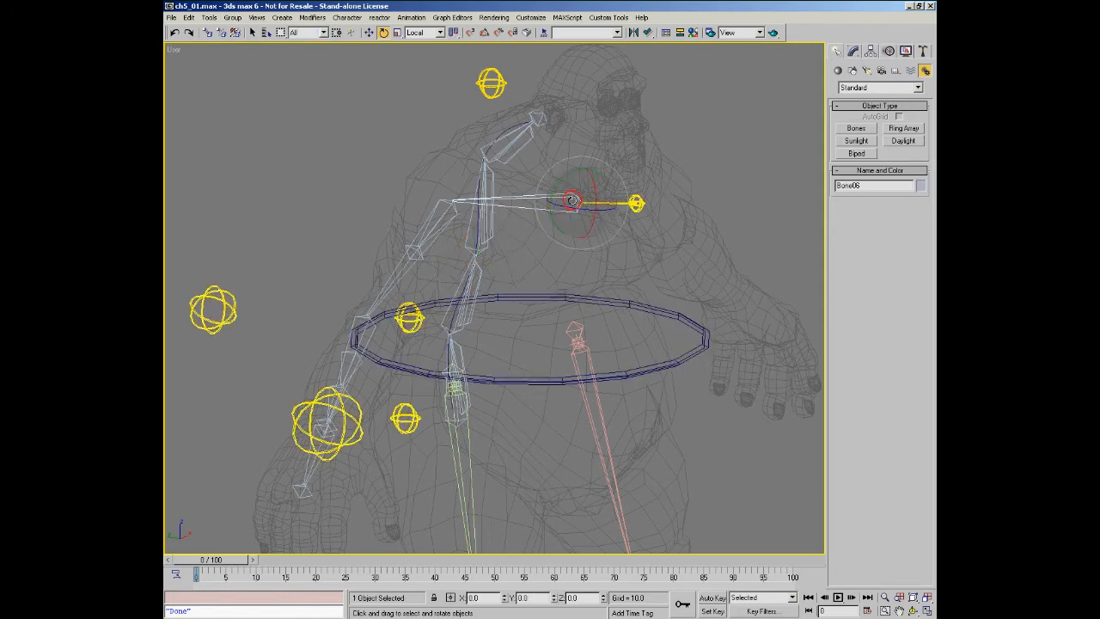
{"action": "left_click_drag", "start_coordinate": [574, 177], "coordinate": [573, 154]}
{"action": "right_click", "coordinate": [573, 154]}
Link the elbow and wrist sphere controls together to the large circle control around the waist.
{"action": "middle_click_drag", "start_coordinate": [538, 248], "coordinate": [576, 188], "text": "alt"}
{"action": "left_click", "coordinate": [334, 208]}
{"action": "middle_click_drag", "start_coordinate": [432, 209], "coordinate": [419, 256], "text": "ctrl+alt"}
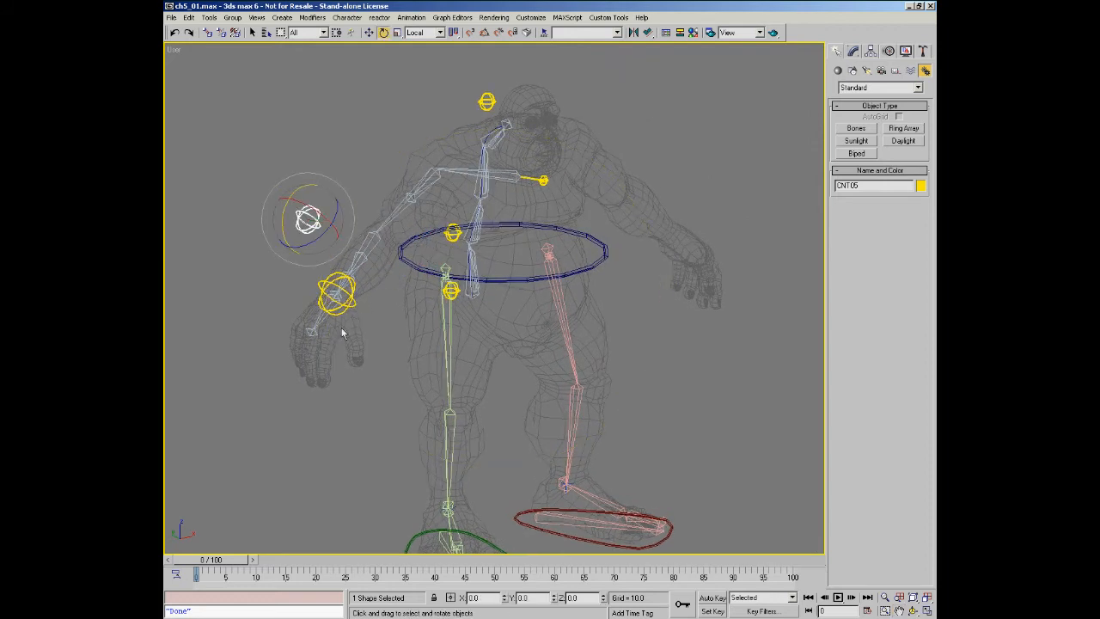
{"action": "left_click", "coordinate": [354, 302], "text": "ctrl"}
{"action": "right_click", "coordinate": [410, 294]}
{"action": "left_click", "coordinate": [411, 296]}
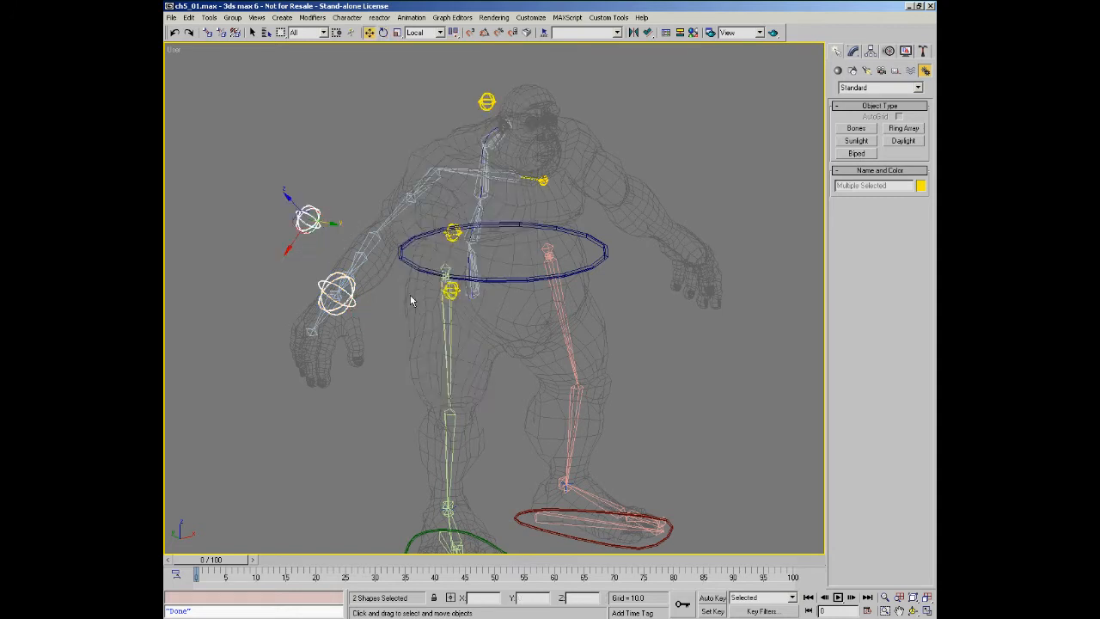
{"action": "left_click", "coordinate": [207, 32]}
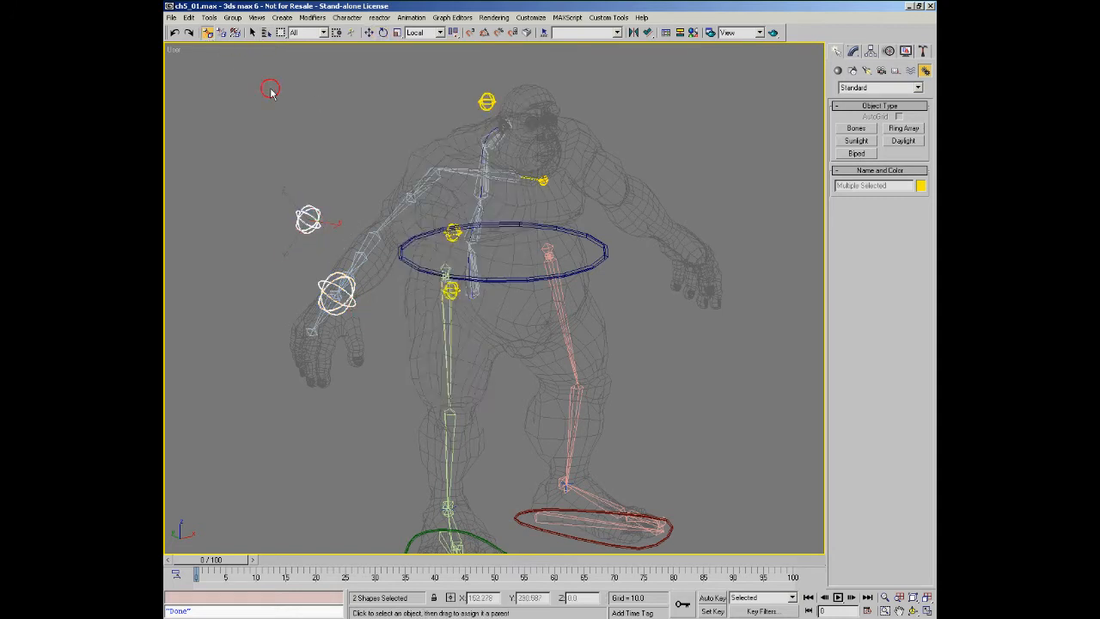
{"action": "left_click_drag", "start_coordinate": [313, 215], "coordinate": [411, 263]}
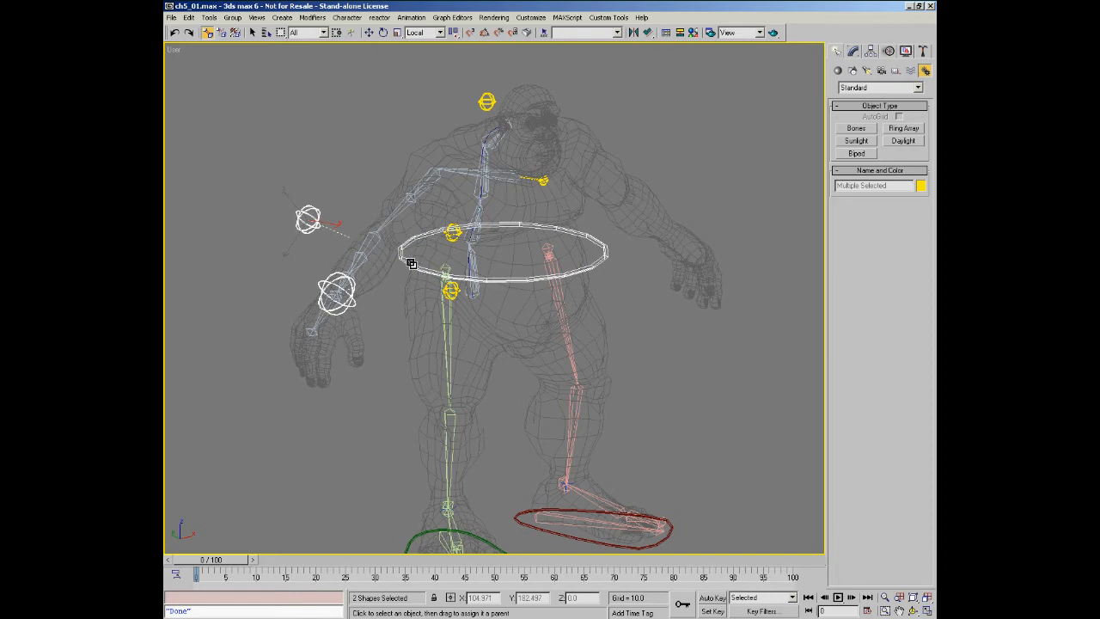
Try moving the waist circle control to test the linked arm controls.
{"action": "right_click", "coordinate": [411, 262]}
{"action": "left_click", "coordinate": [421, 279]}
{"action": "left_click_drag", "start_coordinate": [499, 233], "coordinate": [523, 235]}
{"action": "right_click", "coordinate": [522, 234]}
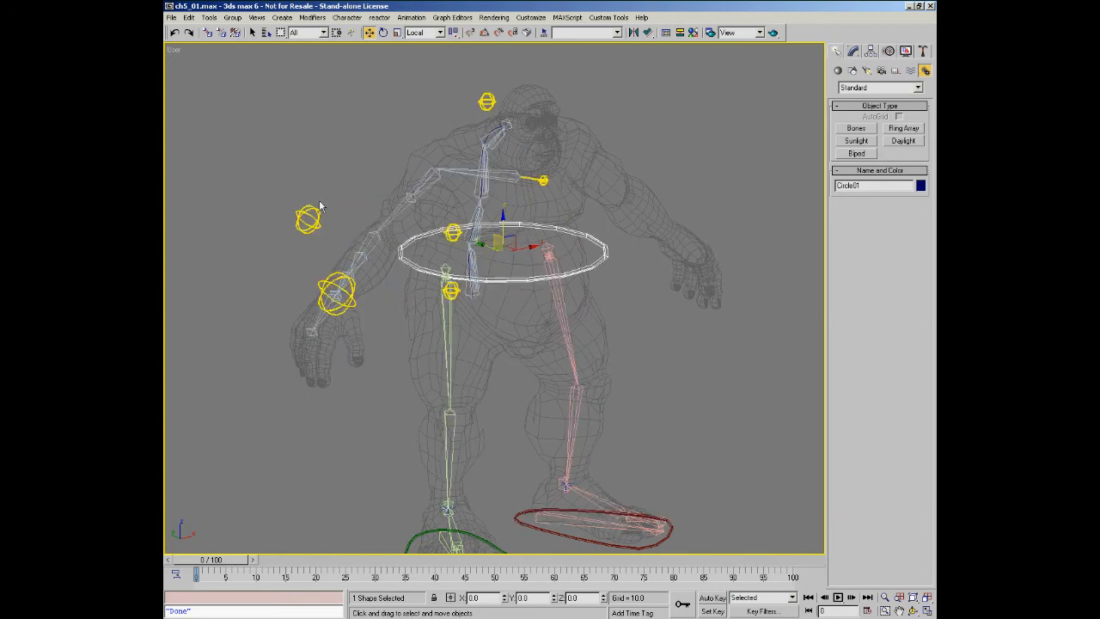
Link the short bone at the right shoulder to the upper arm bone.
{"action": "middle_click_drag", "start_coordinate": [333, 228], "coordinate": [318, 203], "text": "alt"}
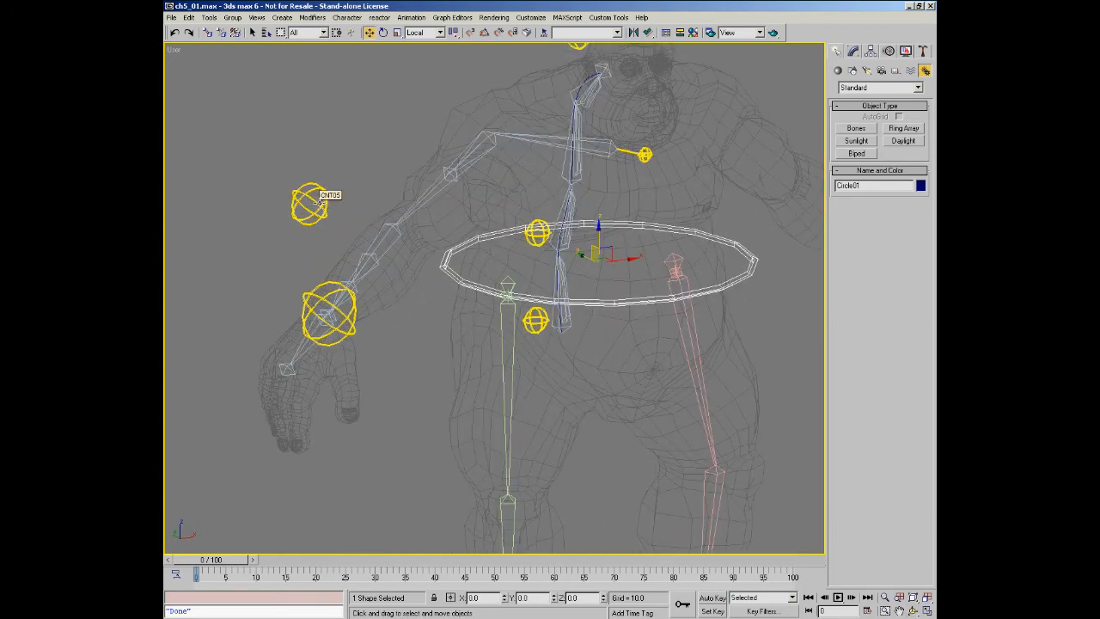
{"action": "middle_click_drag", "start_coordinate": [531, 292], "coordinate": [542, 283]}
{"action": "middle_click_drag", "start_coordinate": [500, 217], "coordinate": [486, 227]}
{"action": "middle_click_drag", "start_coordinate": [451, 149], "coordinate": [487, 103], "text": "ctrl+alt"}
{"action": "left_click", "coordinate": [464, 155]}
{"action": "middle_click_drag", "start_coordinate": [501, 195], "coordinate": [495, 201], "text": "alt"}
{"action": "key", "text": "w"}
{"action": "left_click", "coordinate": [208, 33]}
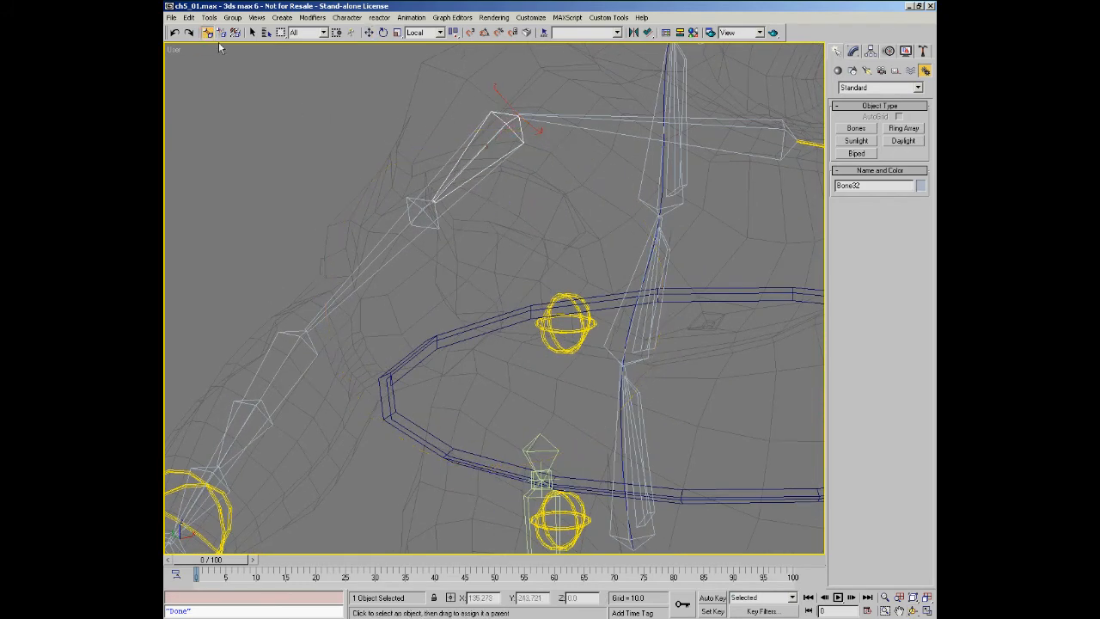
{"action": "left_click_drag", "start_coordinate": [476, 141], "coordinate": [392, 237]}
Select the two short forearm bones between the right elbow and wrist.
{"action": "middle_click_drag", "start_coordinate": [408, 294], "coordinate": [550, 172]}
{"action": "left_click", "coordinate": [382, 342]}
{"action": "left_click", "coordinate": [427, 293], "text": "ctrl"}
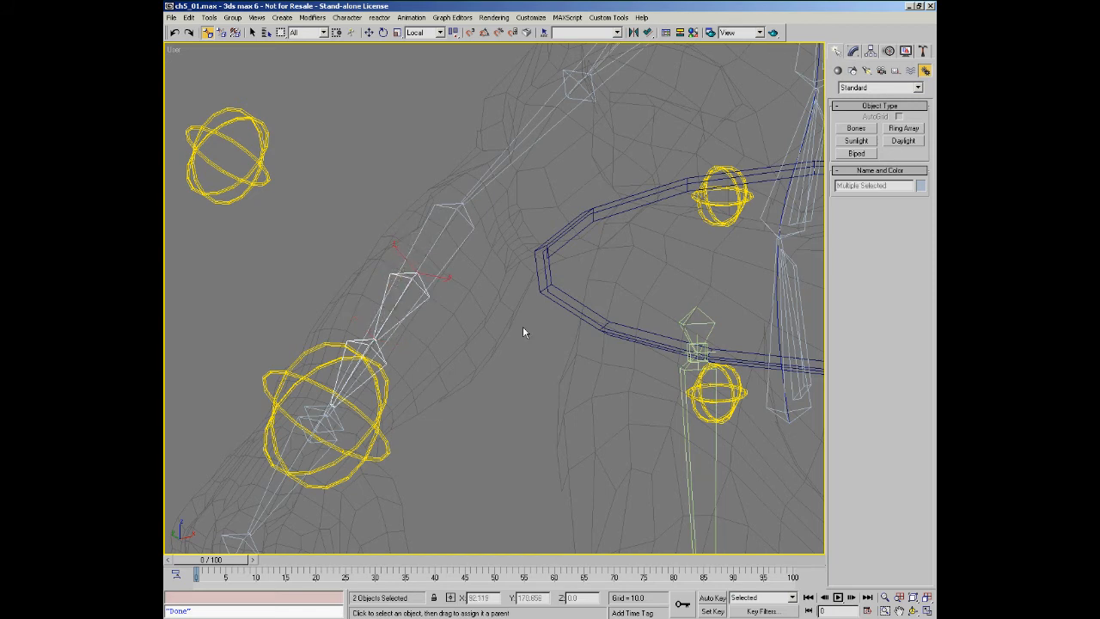
{"action": "middle_click_drag", "start_coordinate": [481, 307], "coordinate": [483, 262]}
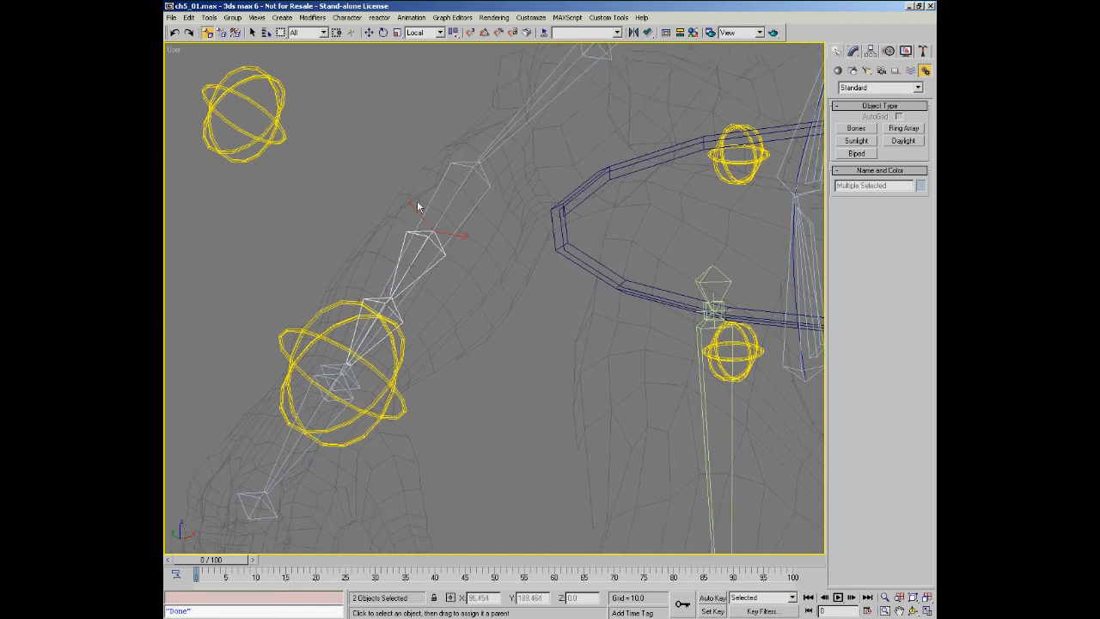
{"action": "right_click", "coordinate": [480, 275]}
{"action": "left_click", "coordinate": [495, 286]}
{"action": "key", "text": "ctrl+r"}
{"action": "mouse_move", "coordinate": [470, 295]}
{"action": "left_mouse_down"}
{"action": "mouse_move", "coordinate": [452, 293]}
{"action": "mouse_move", "coordinate": [469, 290]}
{"action": "left_mouse_up"}
{"action": "right_click", "coordinate": [468, 291]}
{"action": "scroll", "coordinate": [438, 326], "scroll_direction": "down", "scroll_amount": 3}
{"action": "scroll", "coordinate": [457, 344], "scroll_direction": "down", "scroll_amount": 4}
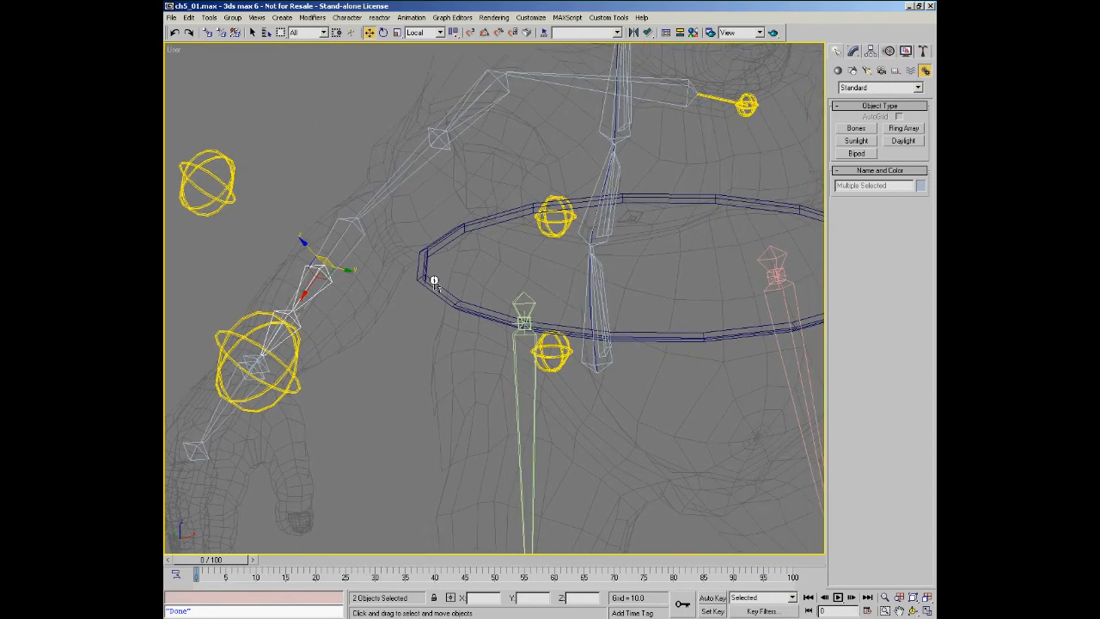
Try moving the waist circle control to test the arm bones, and undo the move.
{"action": "left_click", "coordinate": [452, 298]}
{"action": "mouse_move", "coordinate": [589, 256]}
{"action": "left_mouse_down"}
{"action": "mouse_move", "coordinate": [630, 300]}
{"action": "mouse_move", "coordinate": [635, 234]}
{"action": "mouse_move", "coordinate": [555, 307]}
{"action": "mouse_move", "coordinate": [623, 258]}
{"action": "mouse_move", "coordinate": [488, 266]}
{"action": "mouse_move", "coordinate": [585, 262]}
{"action": "left_mouse_up"}
{"action": "key", "text": "ctrl+z"}
{"action": "key", "text": "alt+z"}
Examine the hand, wrist and forearm bones around the wrist control by selecting each in turn.
{"action": "left_click_drag", "start_coordinate": [248, 367], "coordinate": [278, 332]}
{"action": "right_click", "coordinate": [277, 332]}
{"action": "left_click", "coordinate": [335, 344]}
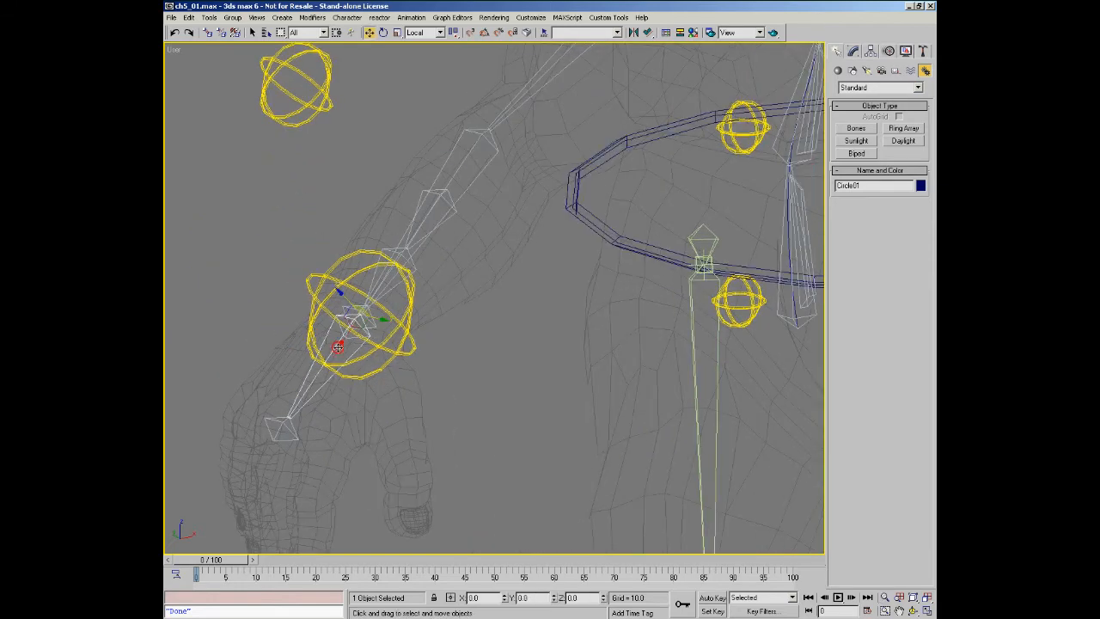
{"action": "scroll", "coordinate": [335, 344], "scroll_direction": "up", "scroll_amount": 5}
{"action": "left_click", "coordinate": [207, 32]}
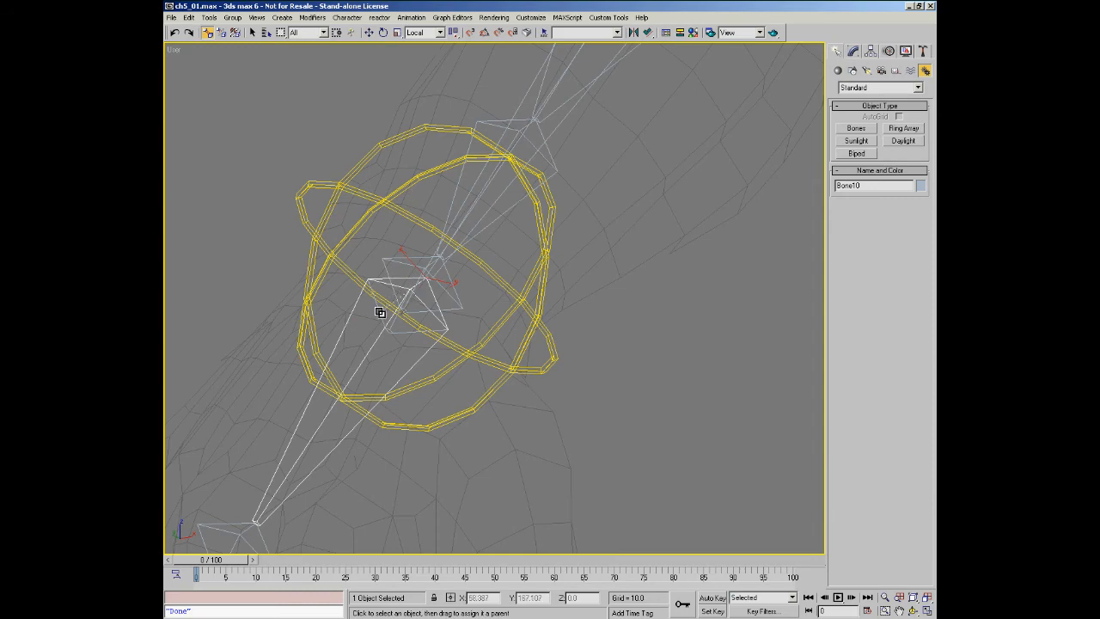
{"action": "scroll", "coordinate": [510, 342], "scroll_direction": "down", "scroll_amount": 8}
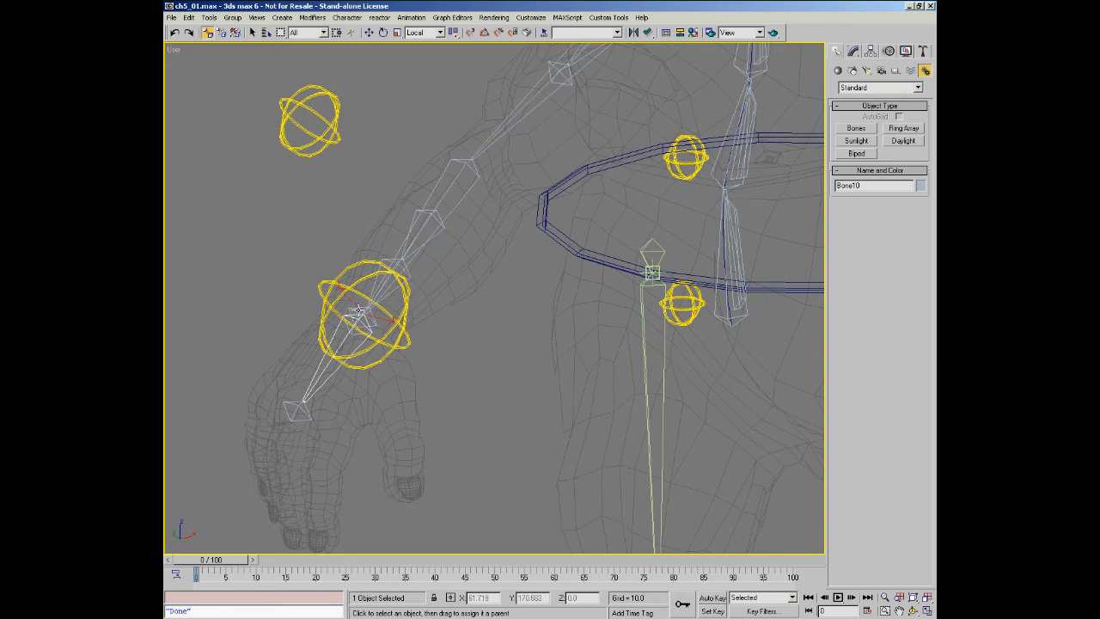
{"action": "left_click", "coordinate": [458, 203]}
{"action": "scroll", "coordinate": [330, 328], "scroll_direction": "up", "scroll_amount": 5}
{"action": "left_click", "coordinate": [407, 321]}
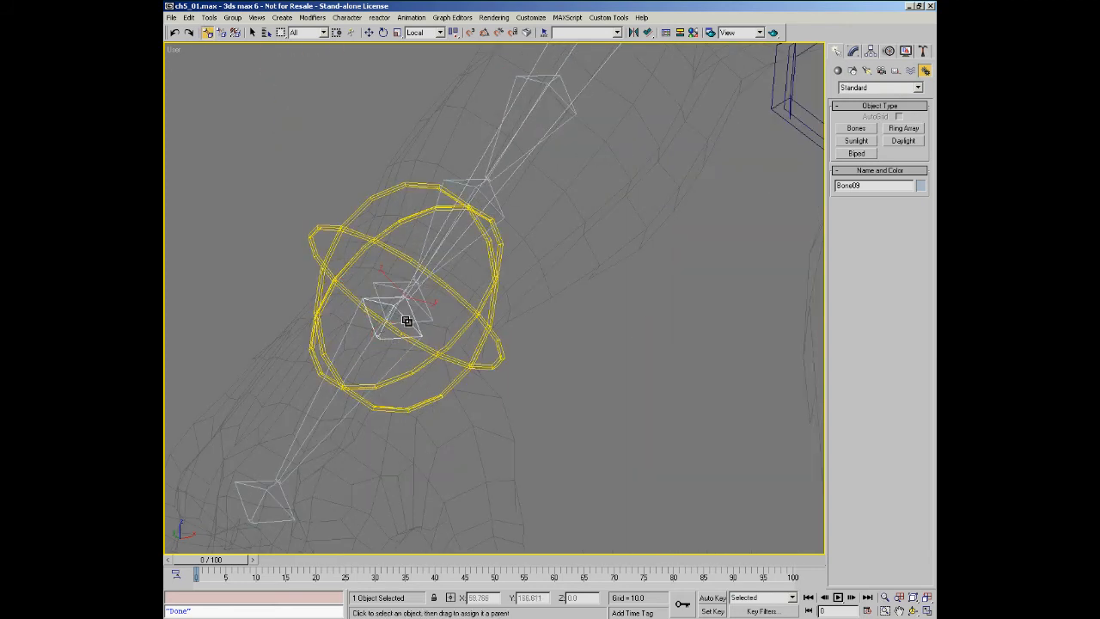
{"action": "scroll", "coordinate": [562, 154], "scroll_direction": "down", "scroll_amount": 2}
{"action": "middle_click_drag", "start_coordinate": [562, 154], "coordinate": [538, 183]}
{"action": "left_click", "coordinate": [533, 169]}
{"action": "mouse_move", "coordinate": [445, 318]}
{"action": "middle_mouse_down"}
{"action": "mouse_move", "coordinate": [474, 269]}
{"action": "mouse_move", "coordinate": [426, 308]}
{"action": "middle_mouse_up"}
{"action": "scroll", "coordinate": [475, 260], "scroll_direction": "down", "scroll_amount": 2}
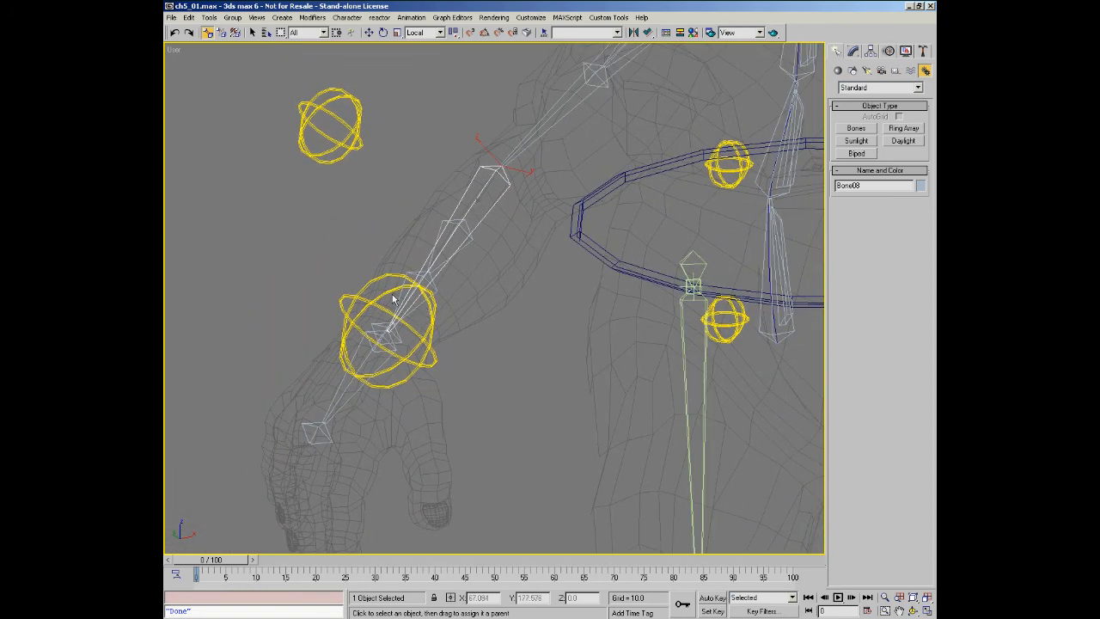
{"action": "middle_click_drag", "start_coordinate": [541, 267], "coordinate": [445, 299]}
{"action": "scroll", "coordinate": [445, 299], "scroll_direction": "down", "scroll_amount": 2}
Try moving the waist circle control downward to test the whole upper-body hierarchy, and undo the move.
{"action": "left_click", "coordinate": [512, 303]}
{"action": "right_click", "coordinate": [451, 293]}
{"action": "left_click", "coordinate": [467, 308]}
{"action": "middle_click_drag", "start_coordinate": [628, 315], "coordinate": [510, 313]}
{"action": "scroll", "coordinate": [510, 314], "scroll_direction": "down", "scroll_amount": 2}
{"action": "left_click_drag", "start_coordinate": [522, 259], "coordinate": [547, 339]}
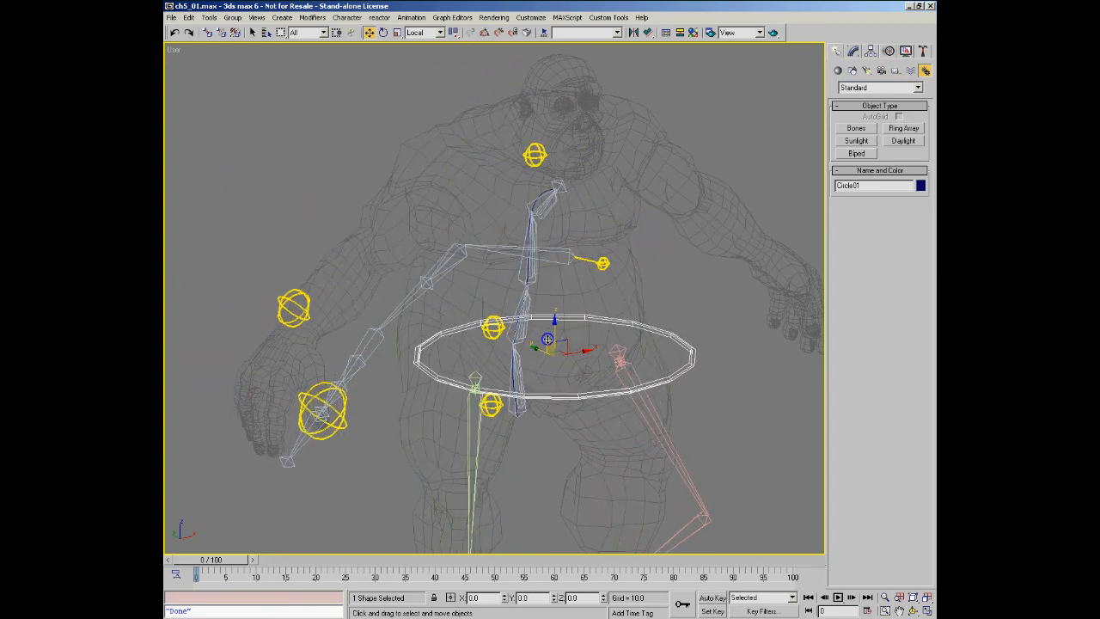
{"action": "key", "text": "ctrl+z"}
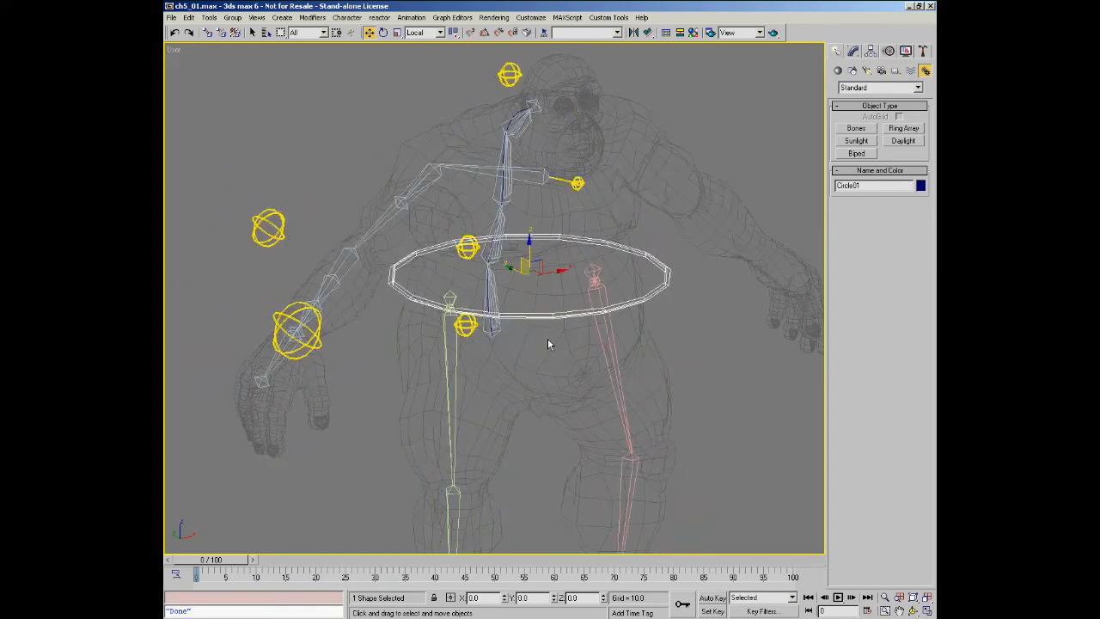
{"action": "middle_click_drag", "start_coordinate": [440, 295], "coordinate": [475, 279], "text": "ctrl+alt"}
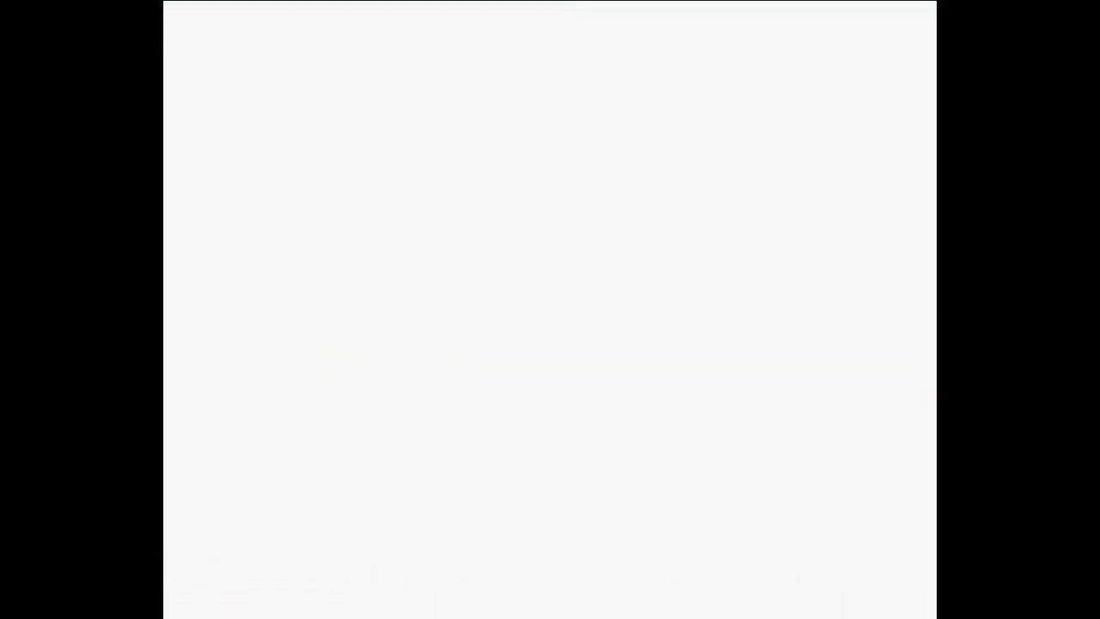